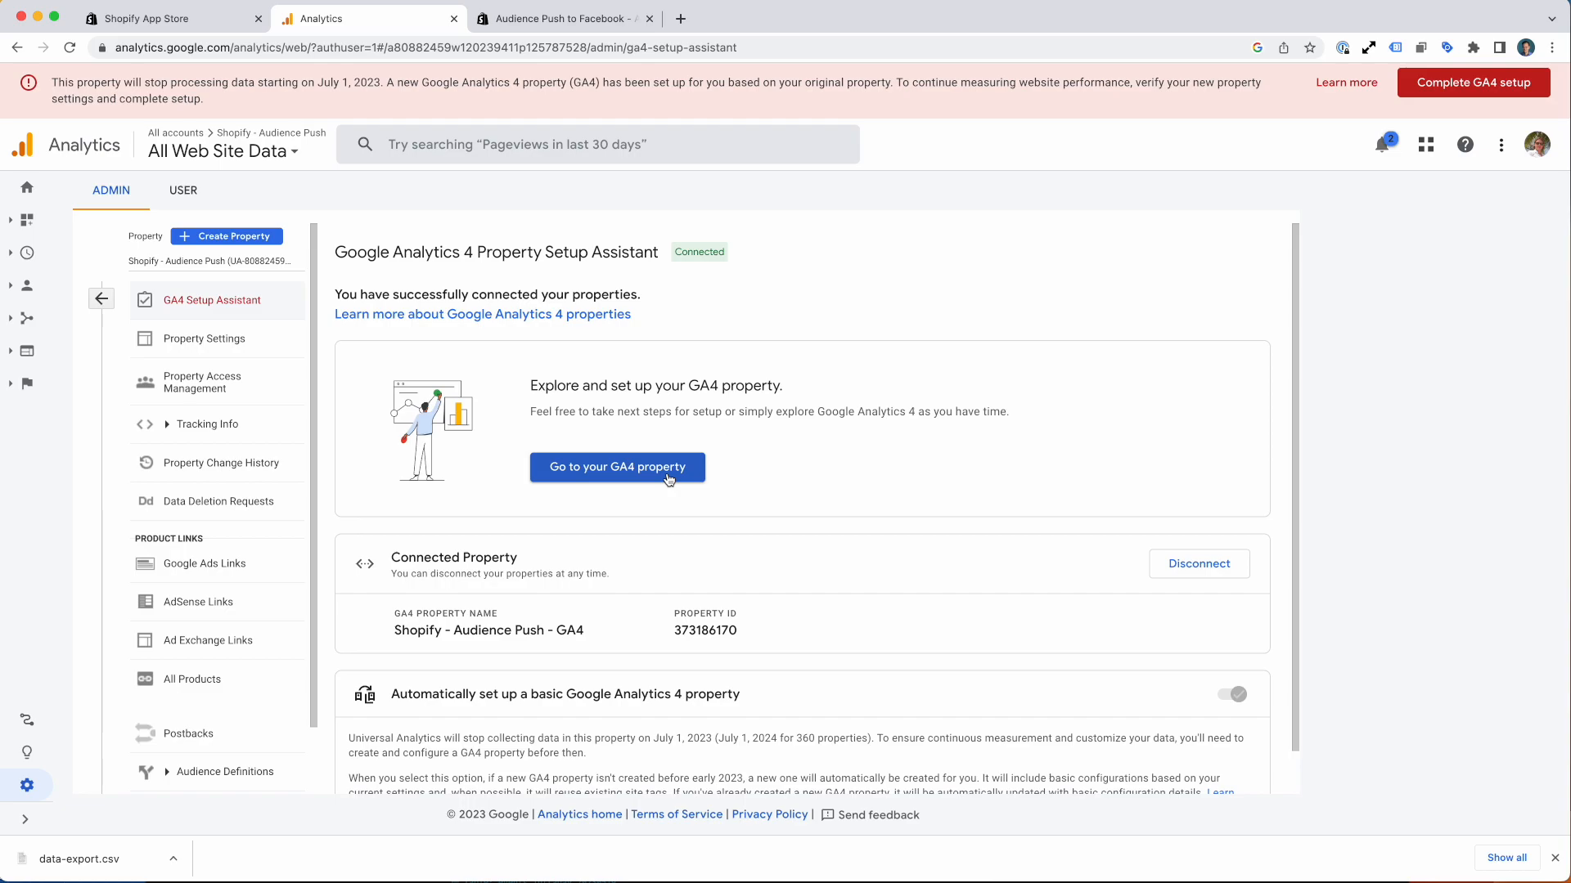
Step: Open the connected GA4 property's web data stream and copy its measurement ID
left_click(668, 479)
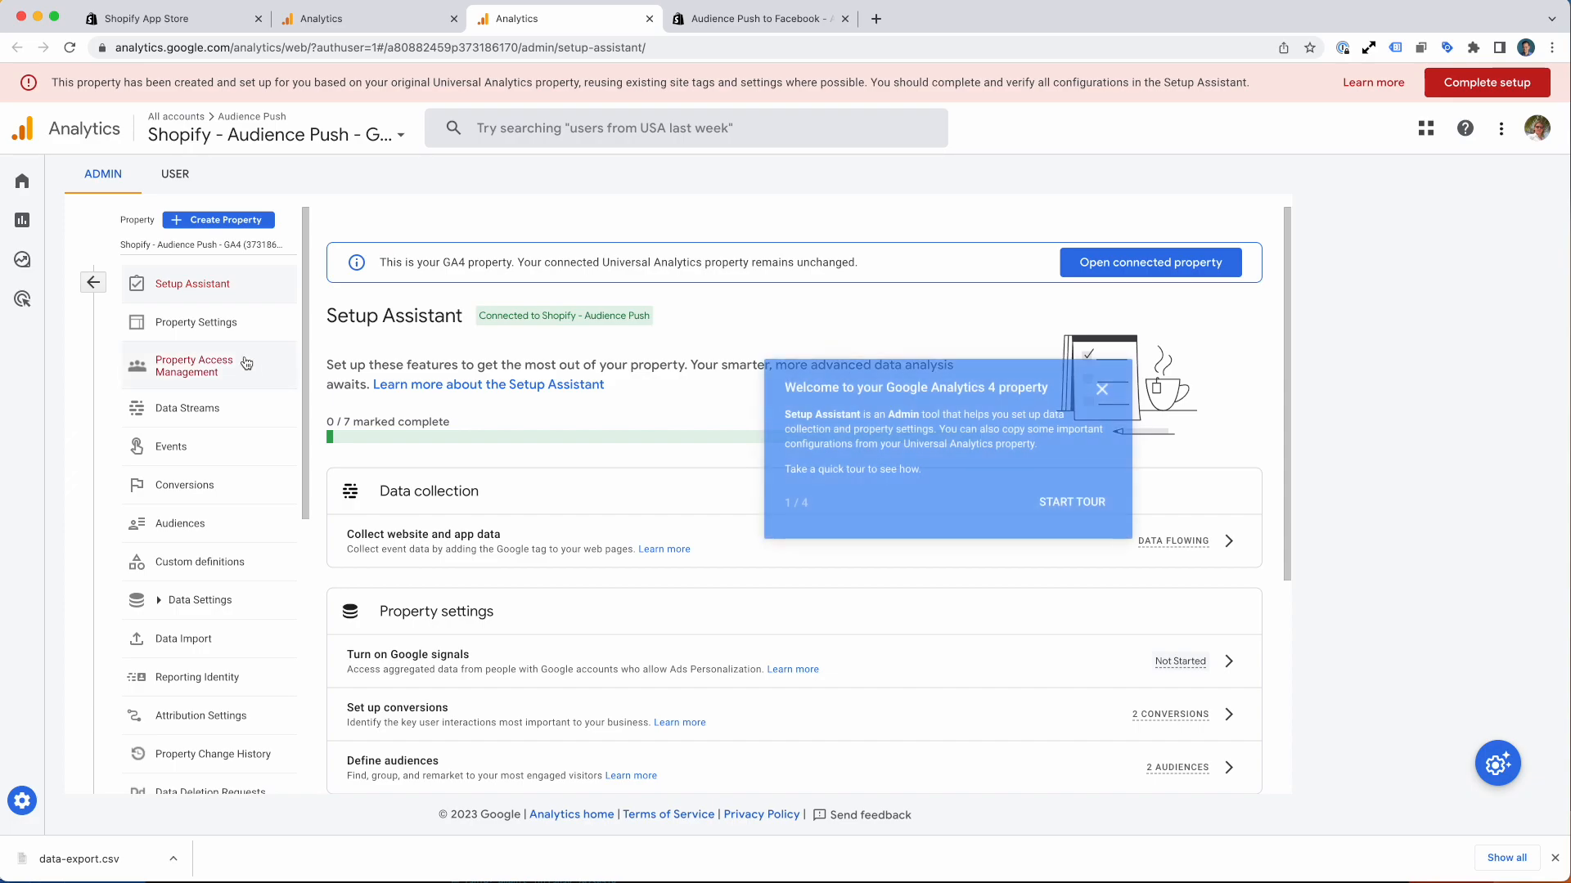
left_click(183, 417)
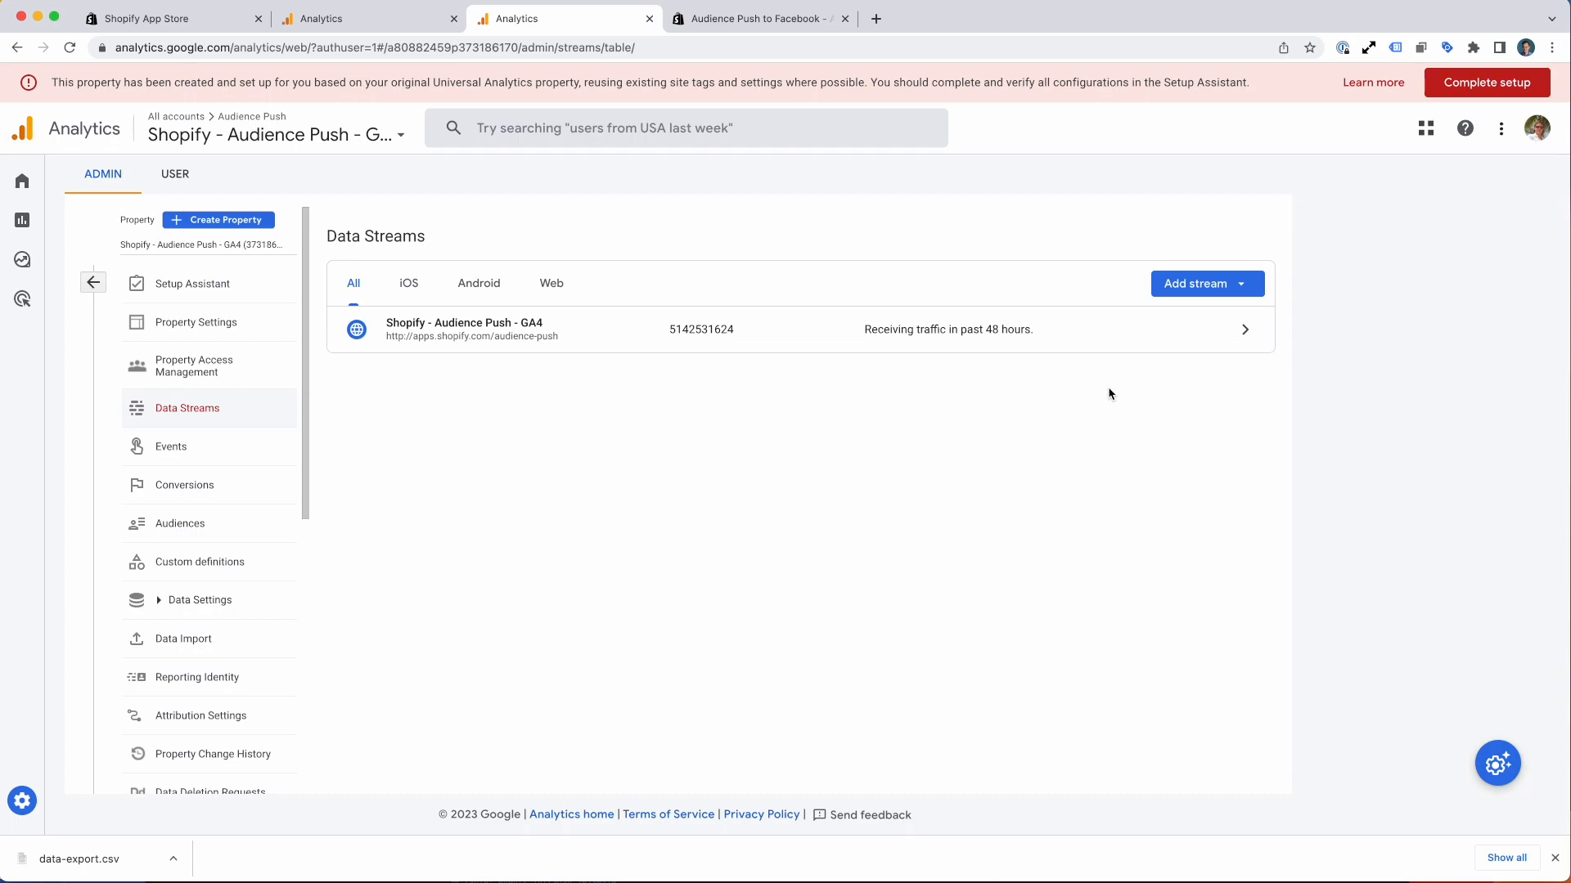
left_click(1120, 339)
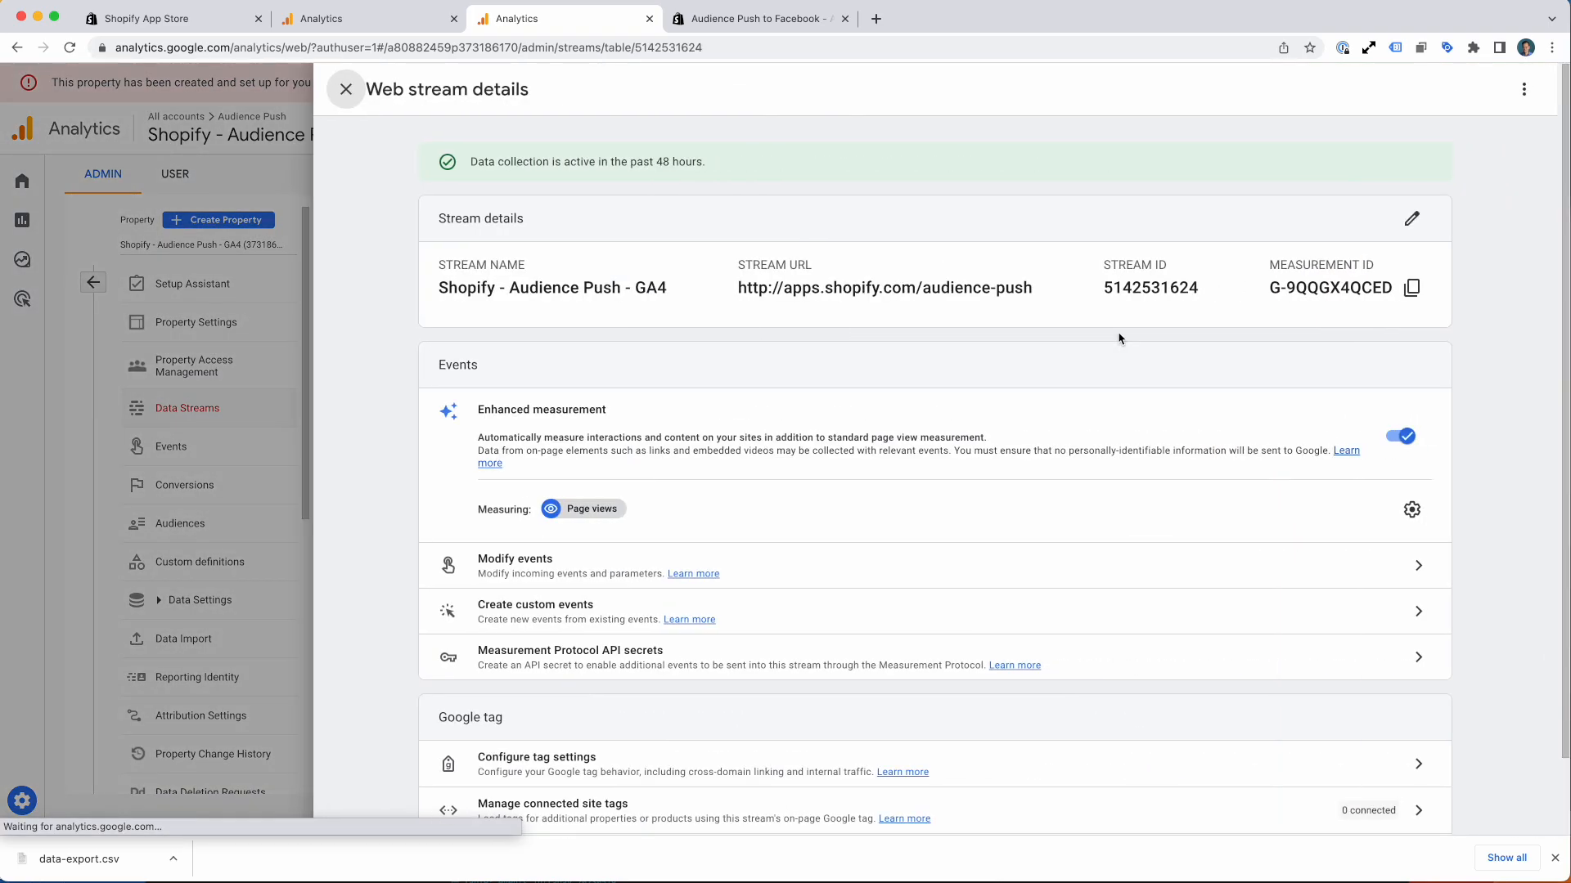
left_click(1413, 290)
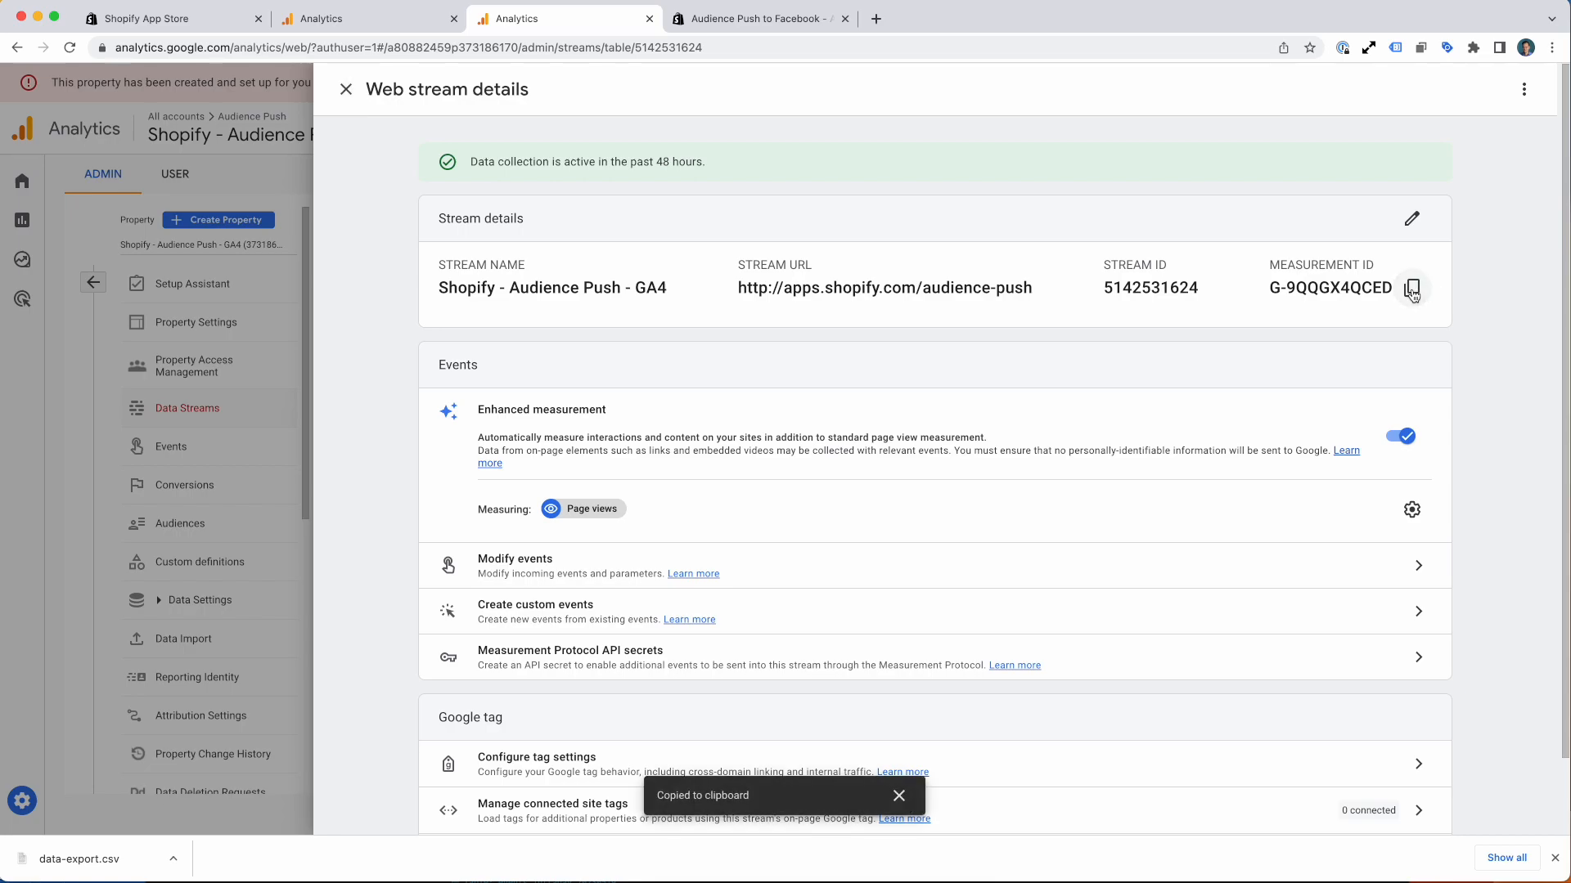
Step: Switch to the Shopify Partners app listing, replace the Google Analytics tracking ID with the copied measurement ID, and save the listing
key("super+1")
scroll(482, 550, "down", 5)
left_click(889, 563)
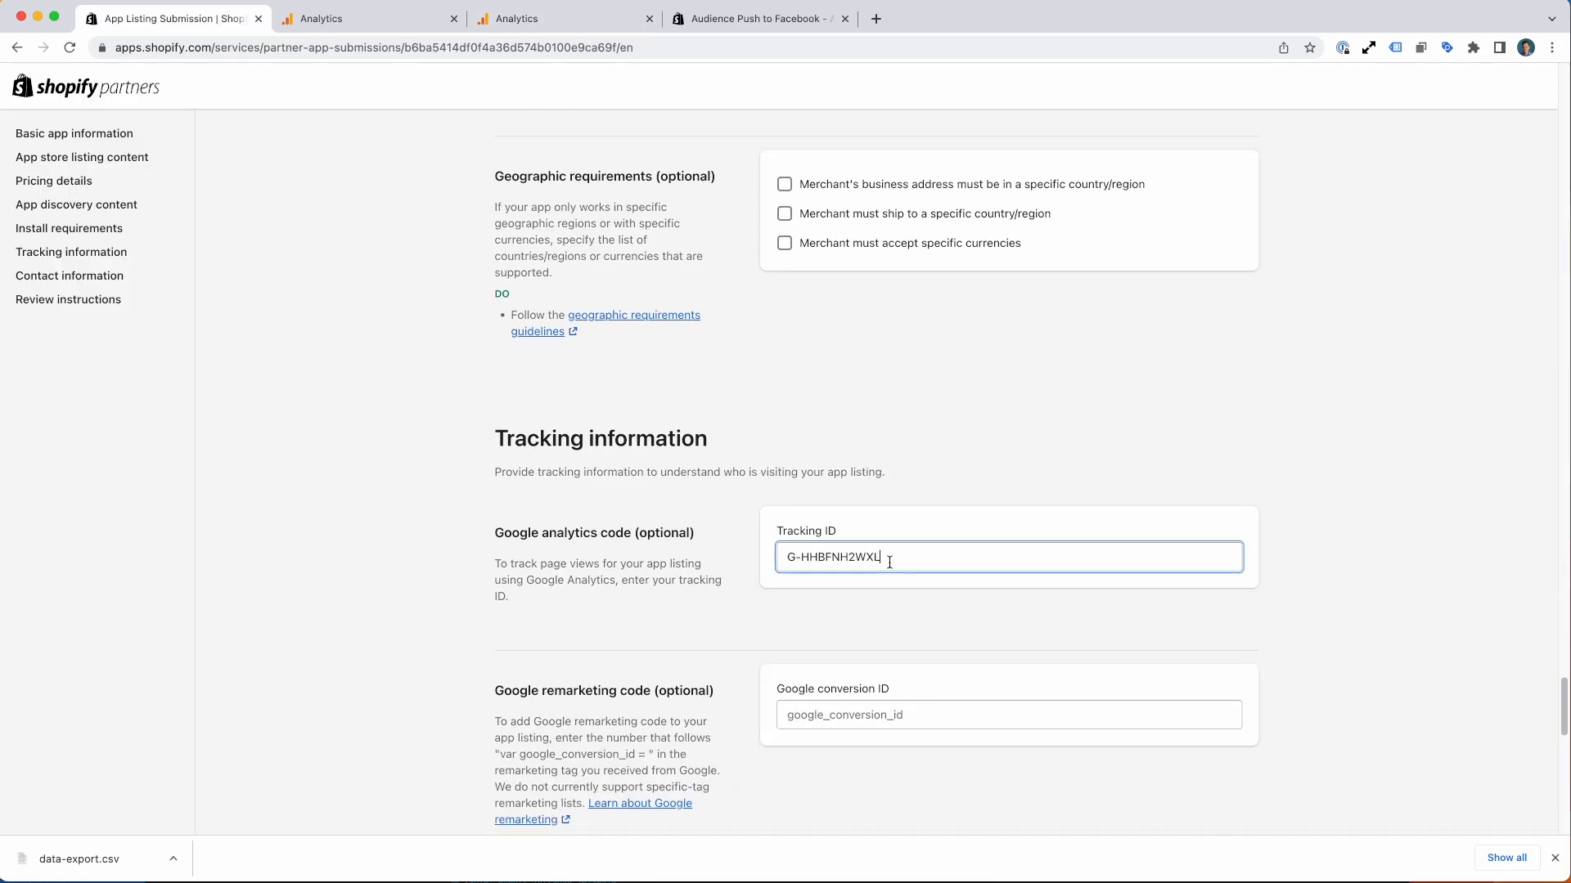
double_click(889, 563)
key("super+a")
key("super+v")
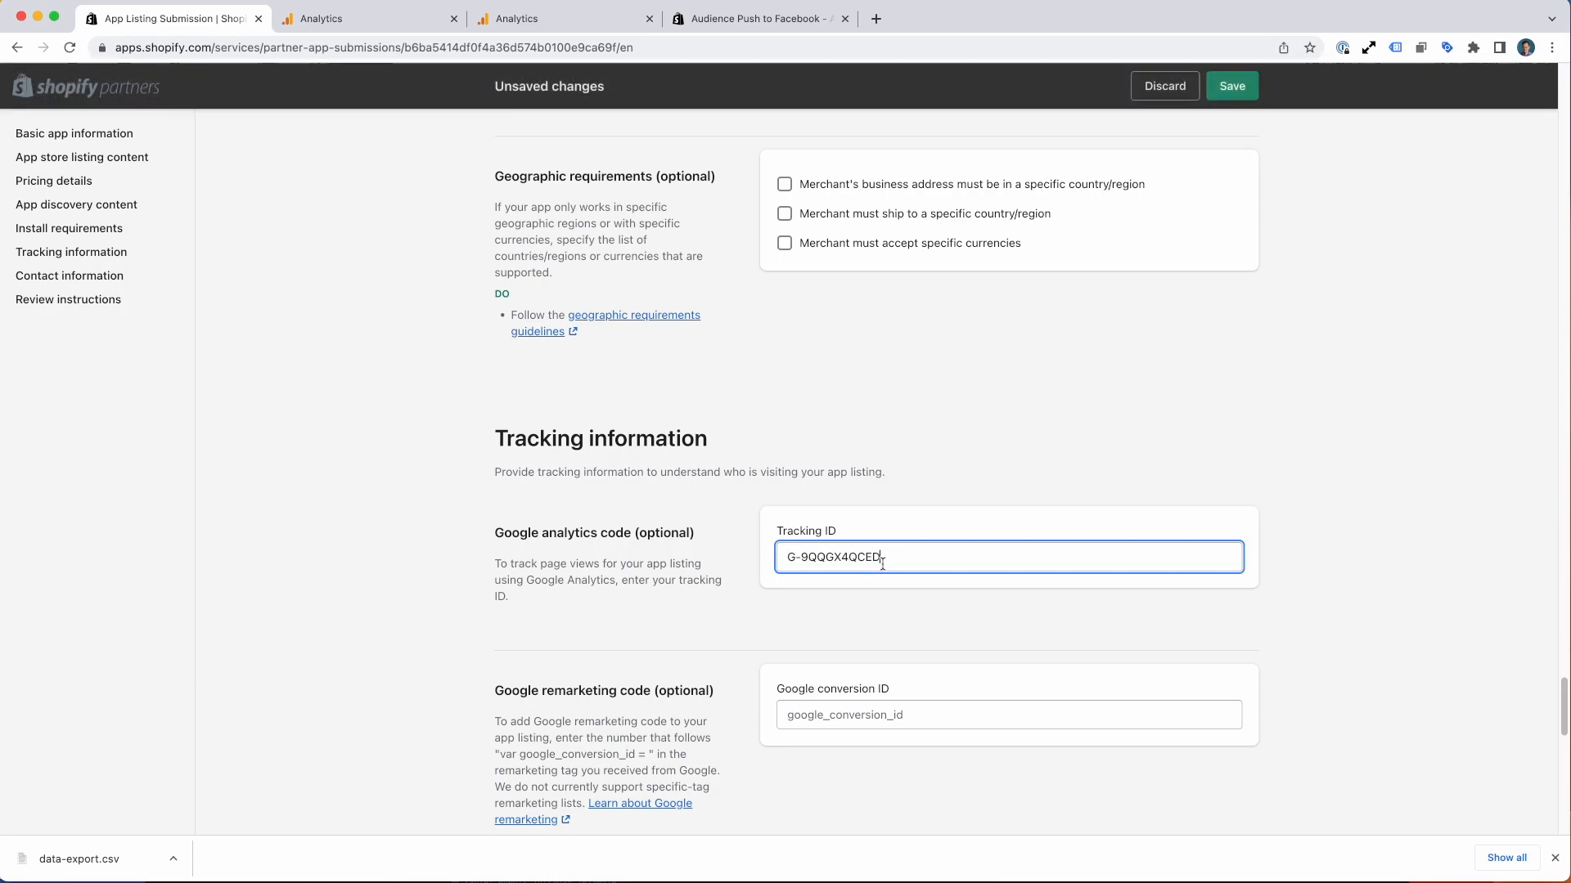
left_click(1232, 92)
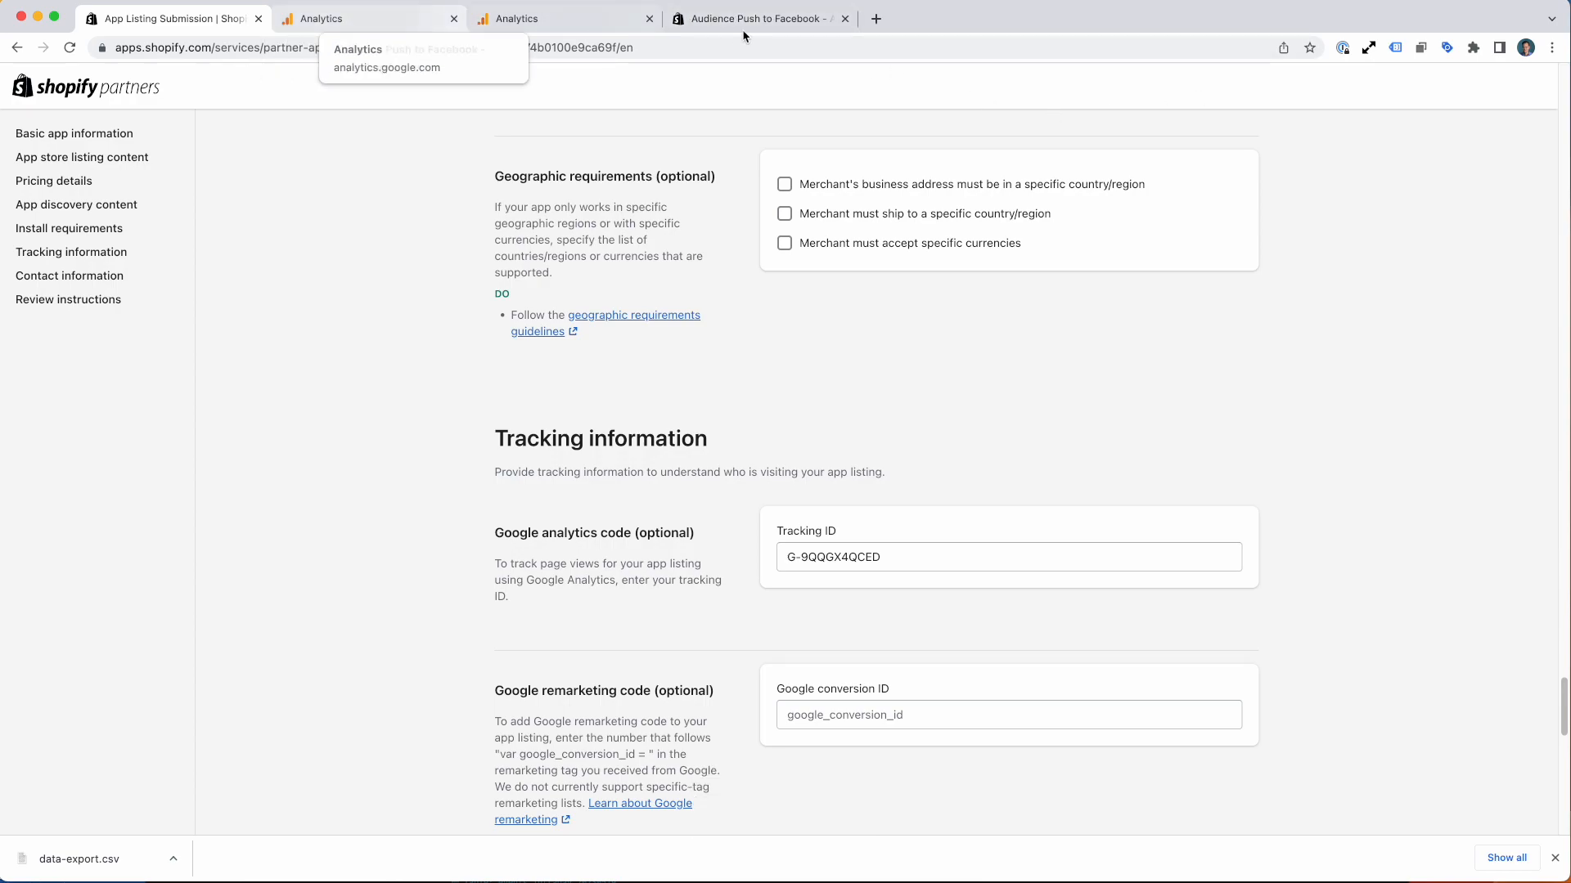
Step: Return to Google Analytics and examine the GA4 property's Realtime report, including views by page title and event count by event name
mouse_move(22, 187)
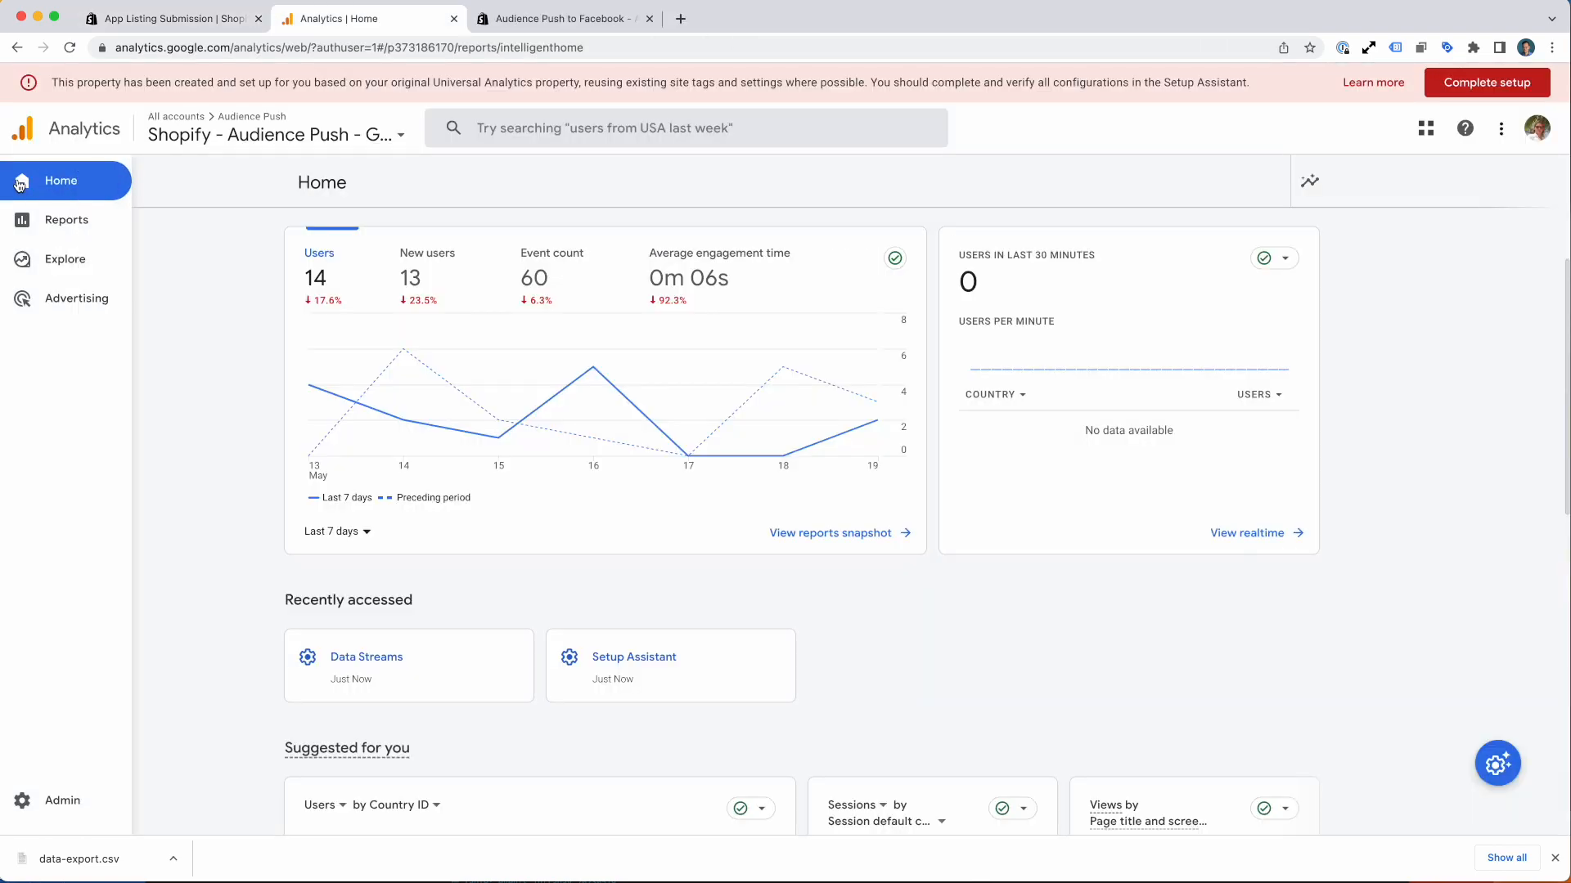
left_click(63, 229)
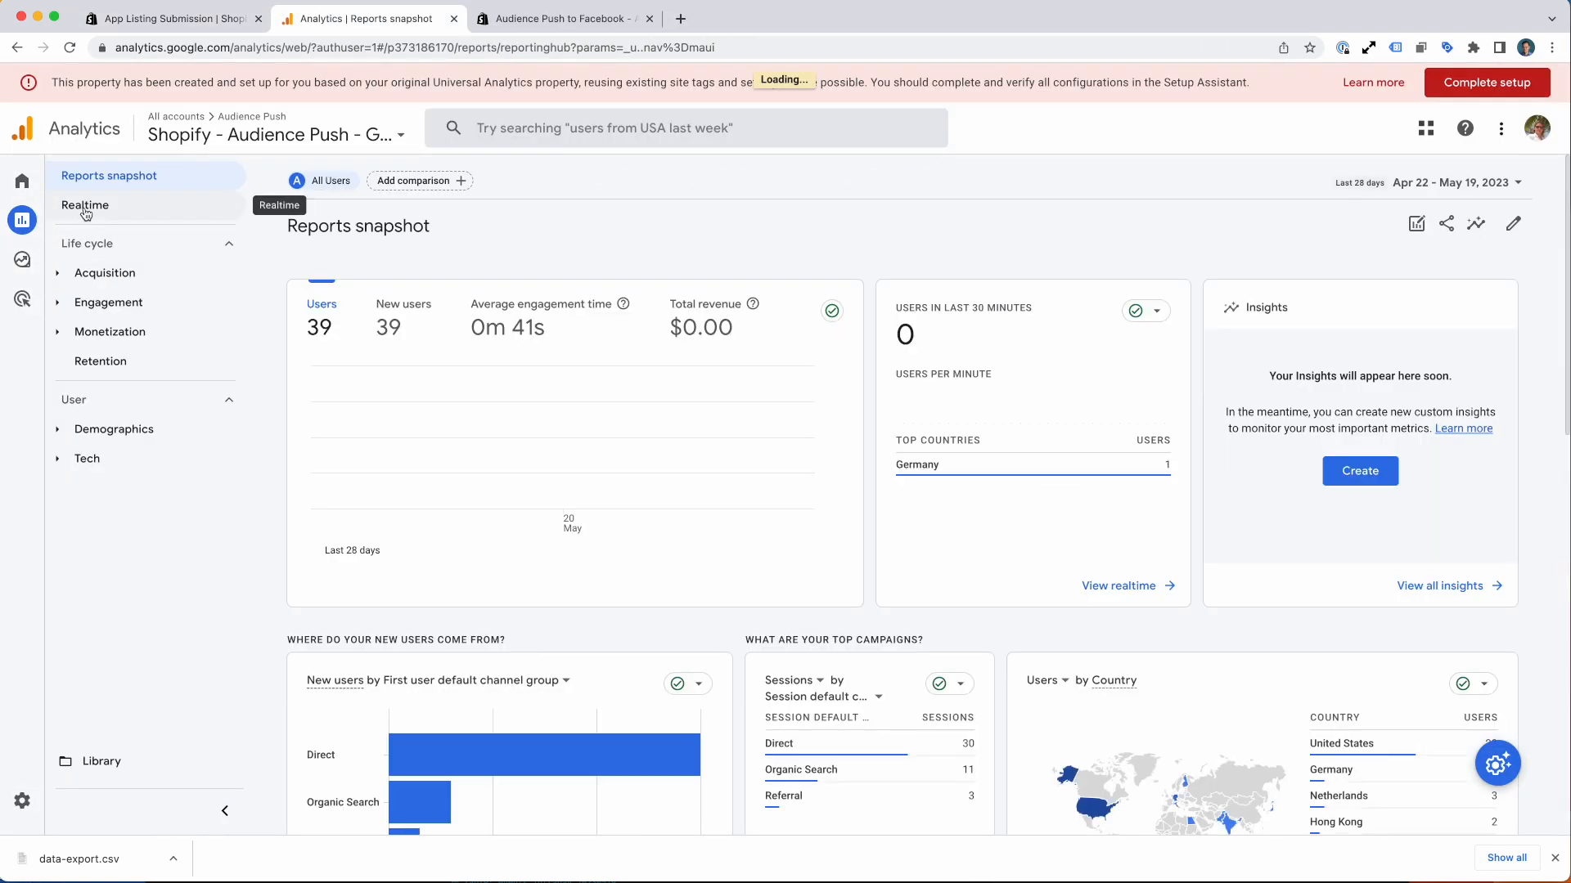
left_click(85, 205)
key("ctrl+plus")
key("ctrl+plus")
key("ctrl+plus")
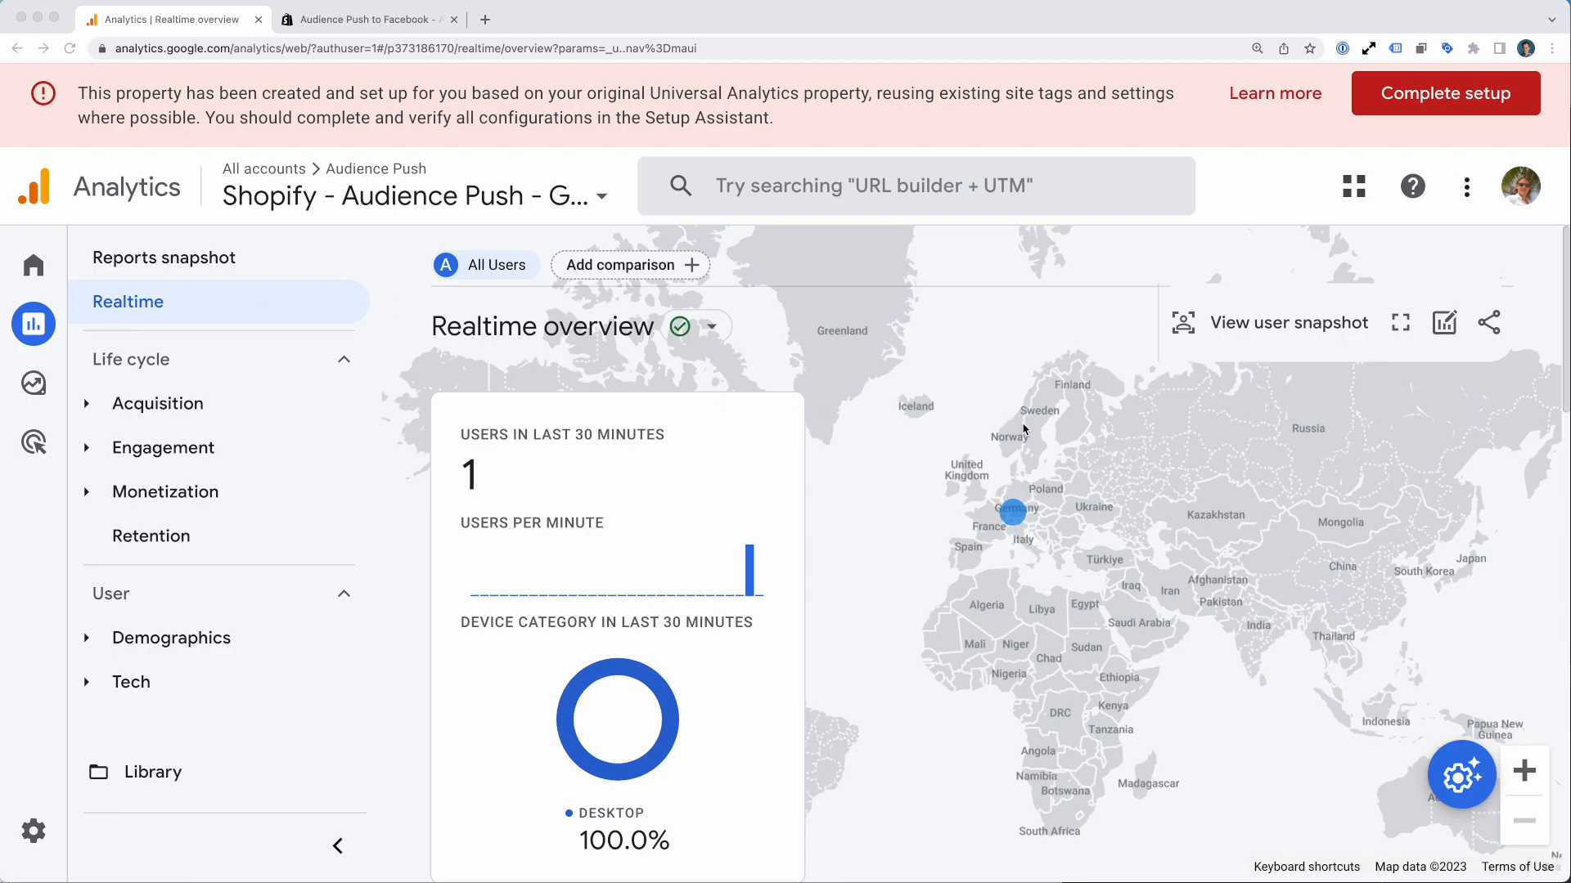
scroll(1024, 428, "down", 1)
scroll(1024, 427, "down", 3)
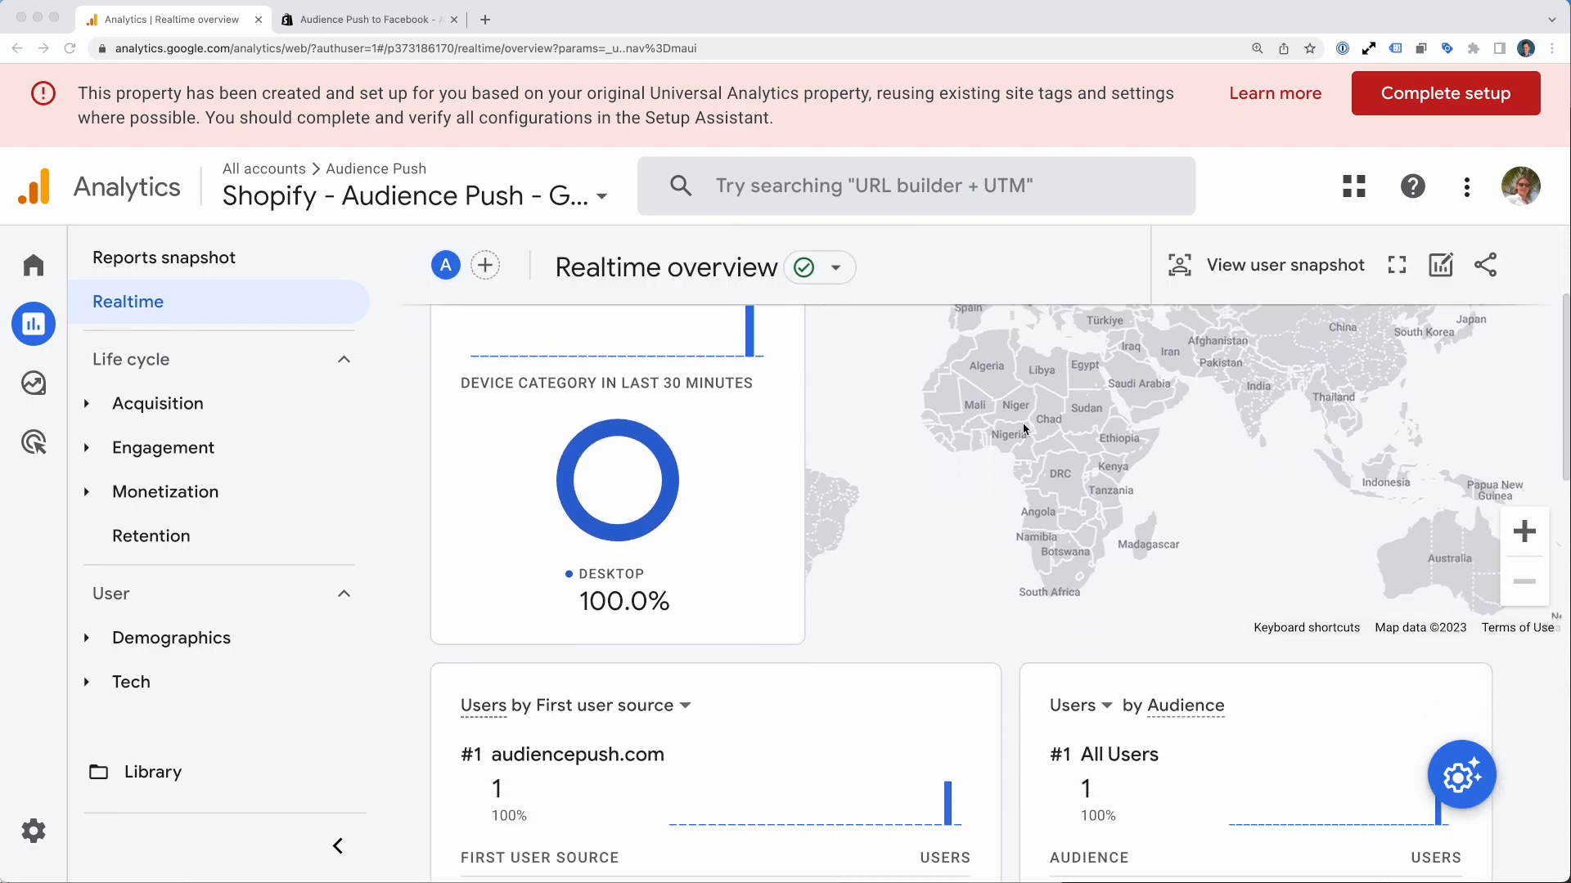
scroll(1023, 428, "down", 5)
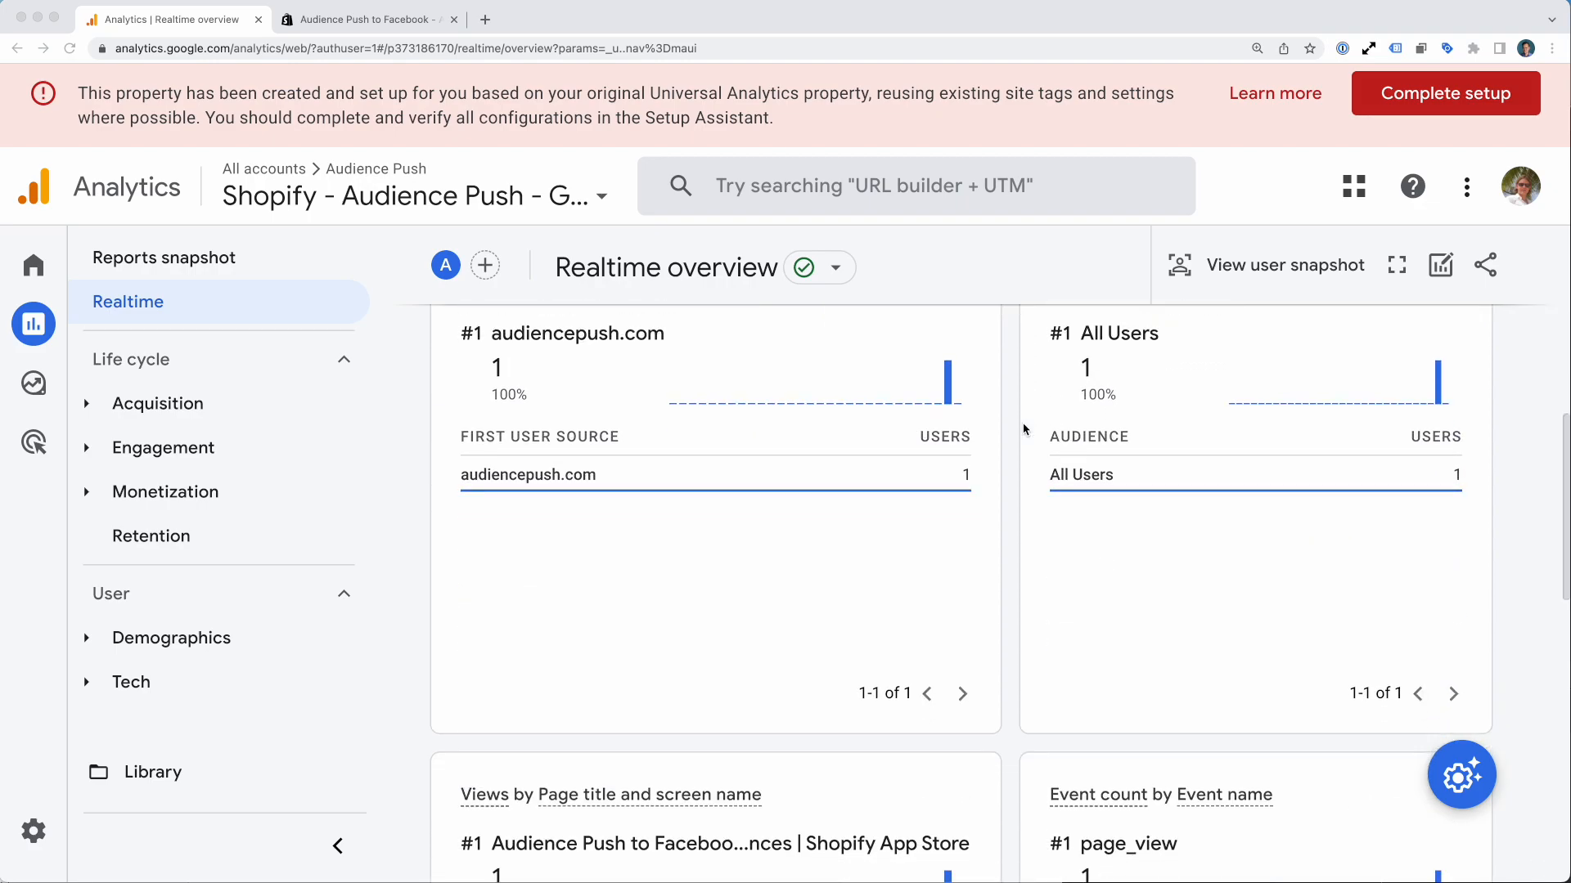
scroll(1024, 427, "down", 2)
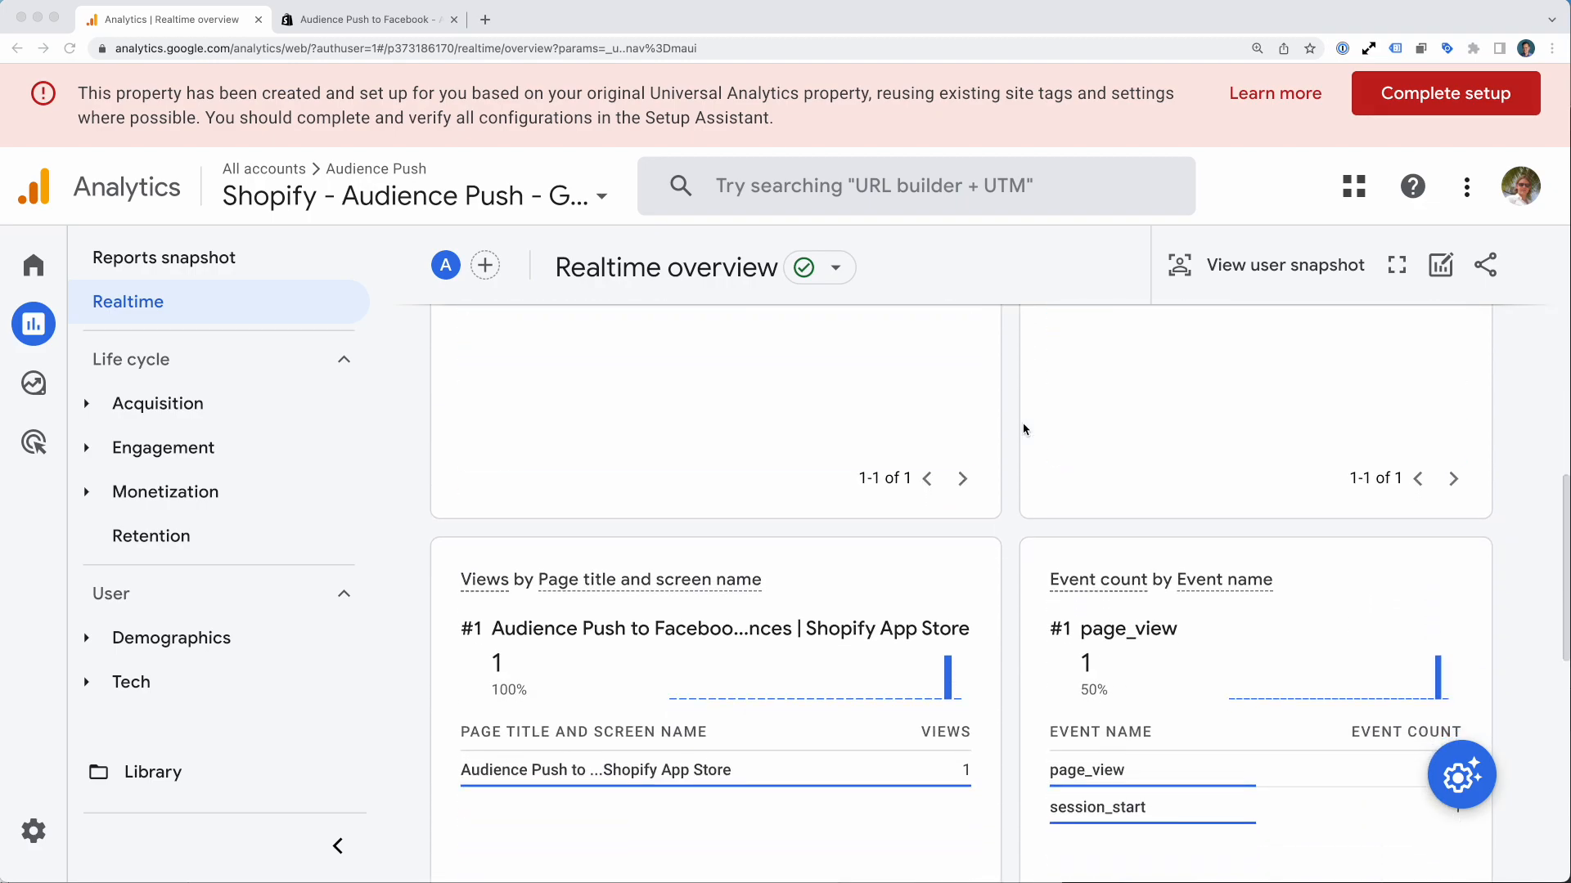
scroll(1023, 428, "down", 2)
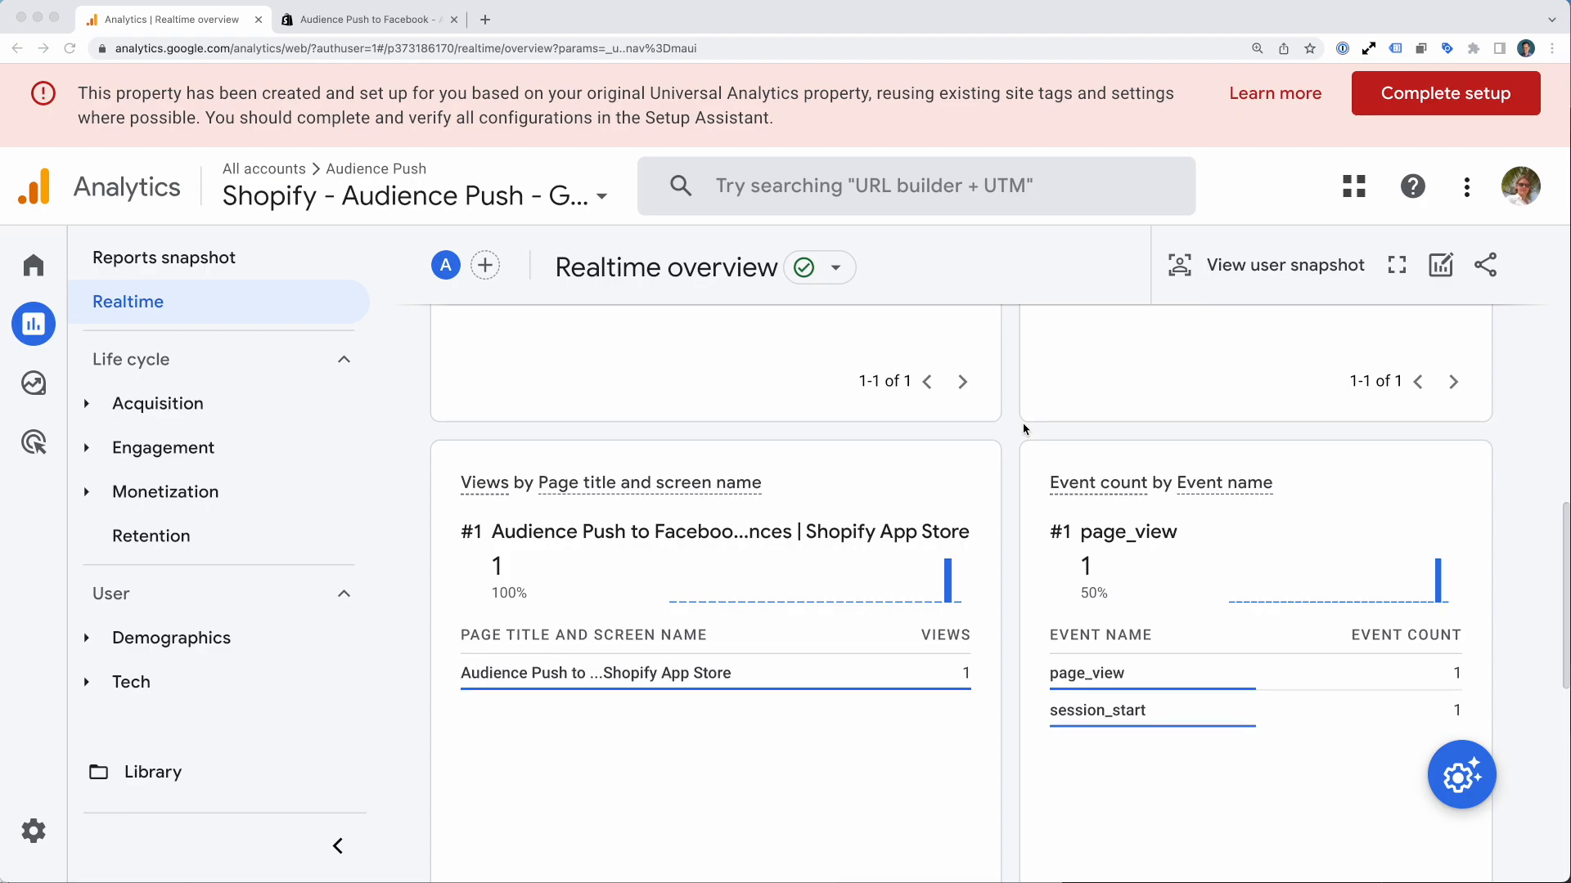
scroll(1023, 428, "down", 1)
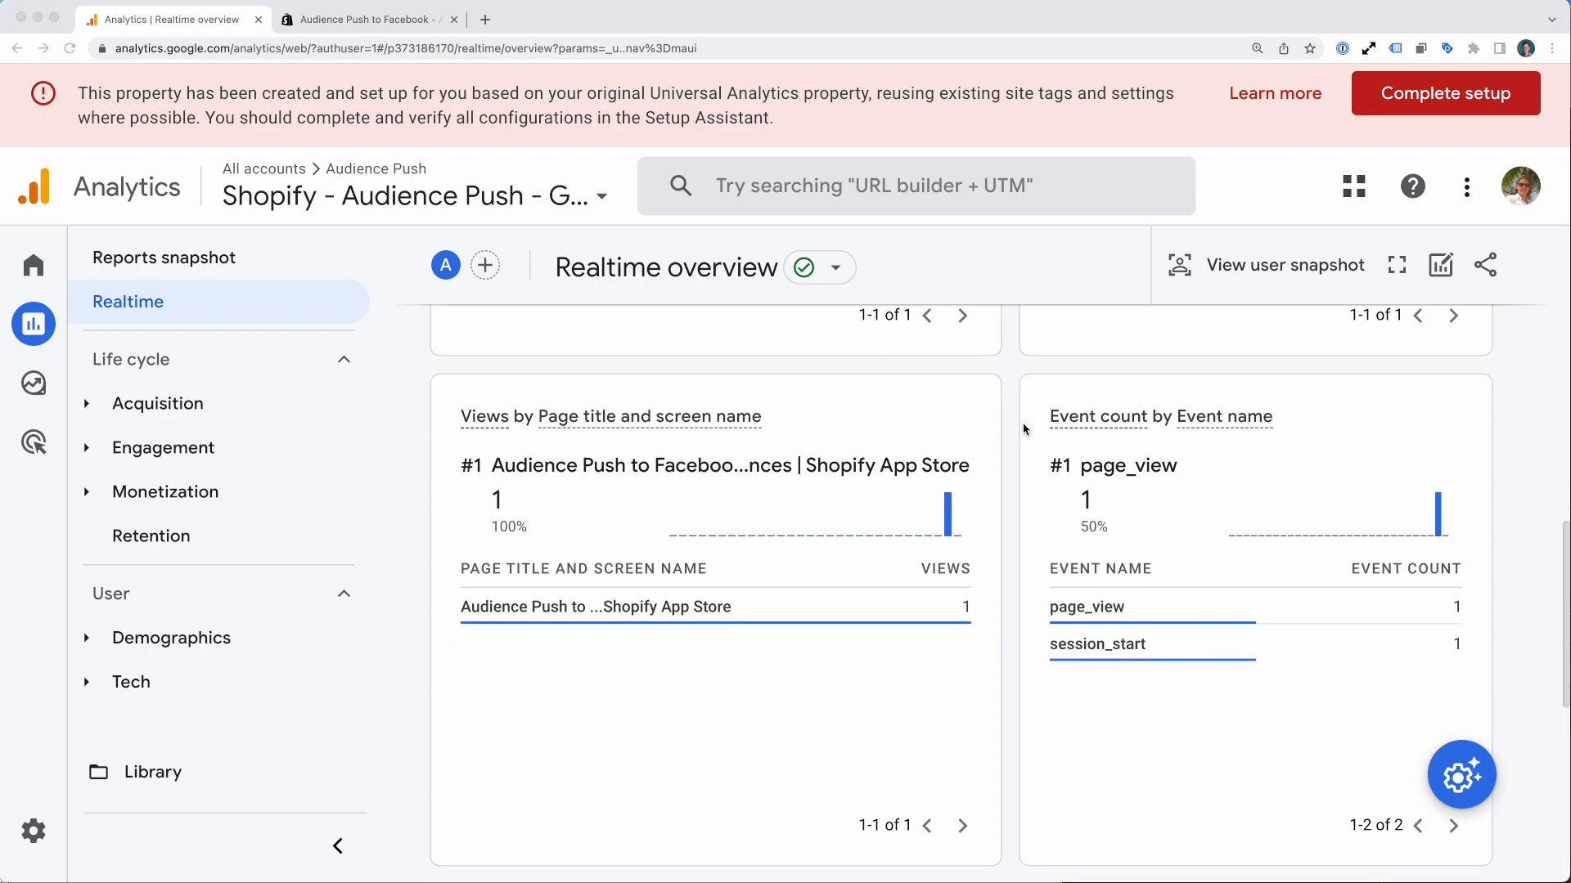
Step: View the Audience Push to Facebook app store listing, then check the Realtime report's event counts again
left_click(377, 13)
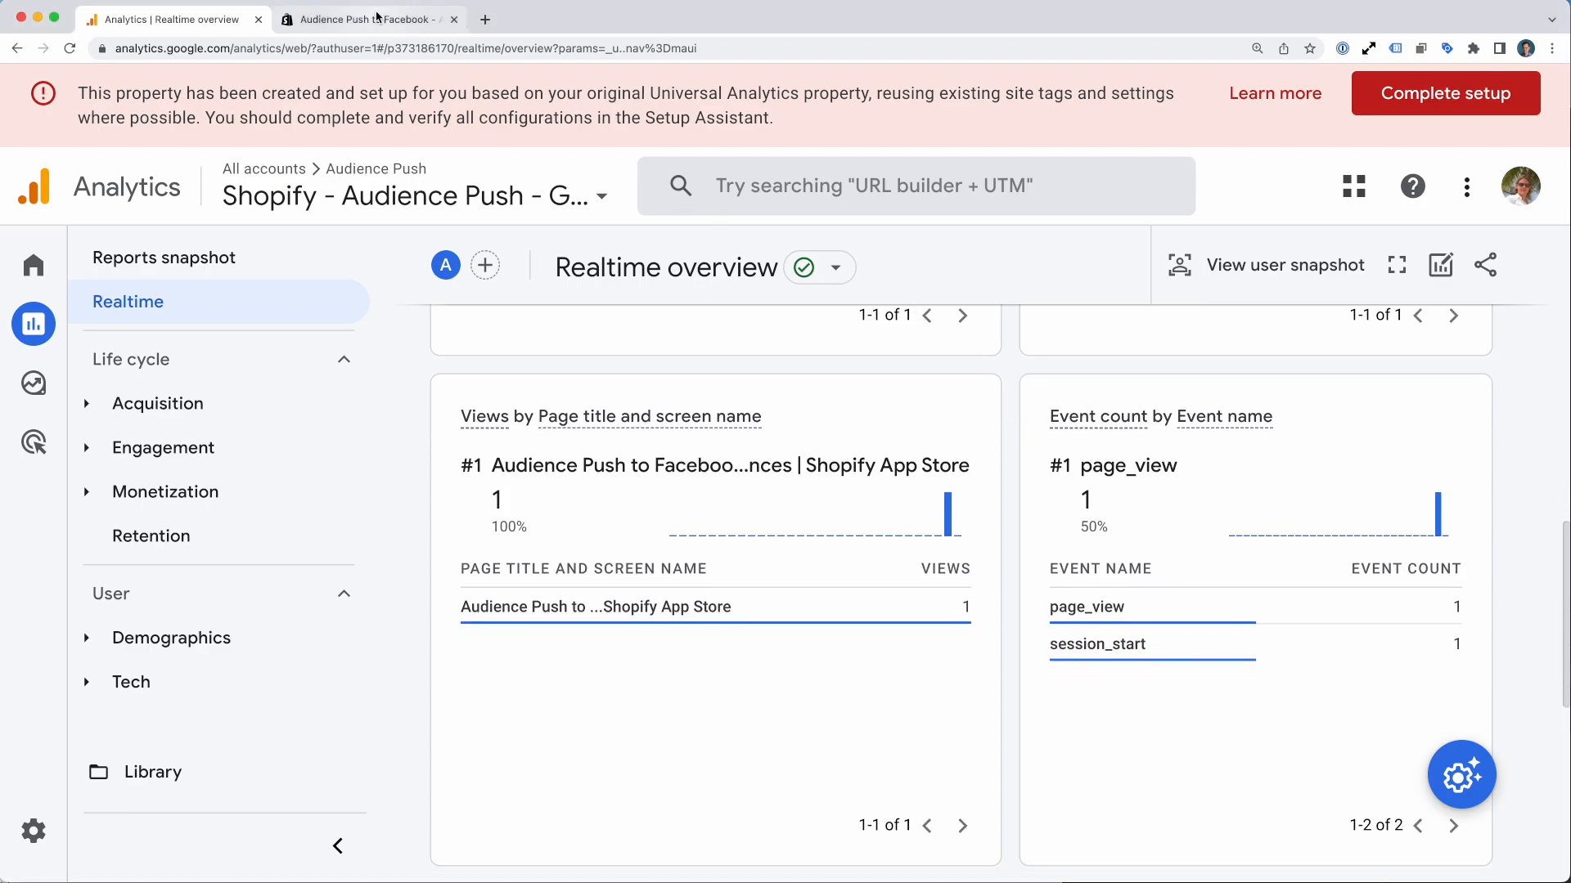
left_click(379, 20)
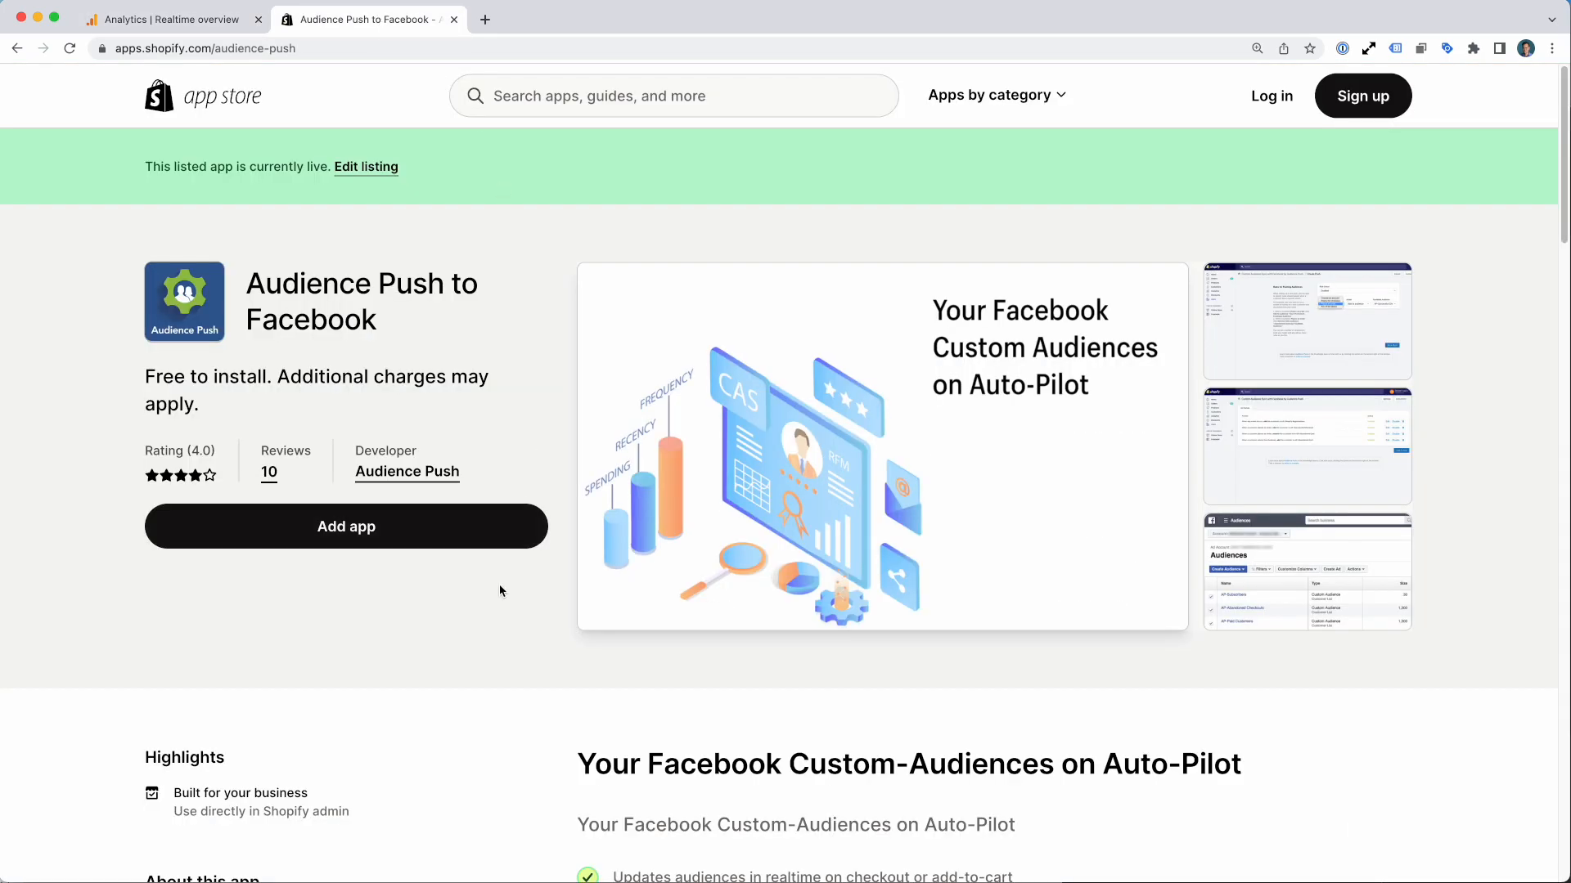
left_click(208, 22)
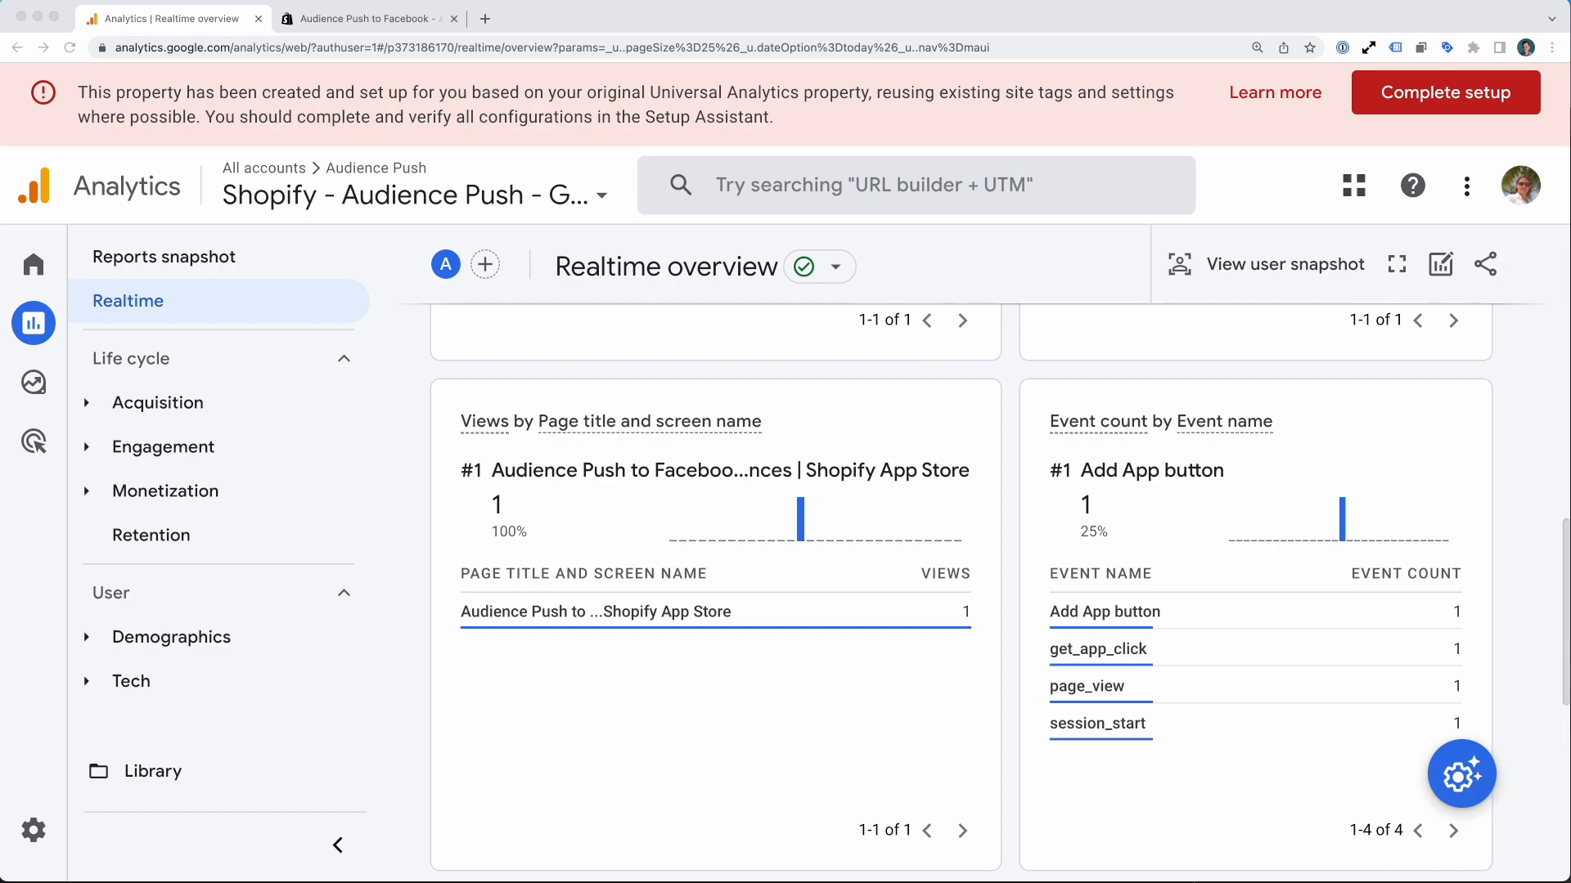
left_click(540, 22)
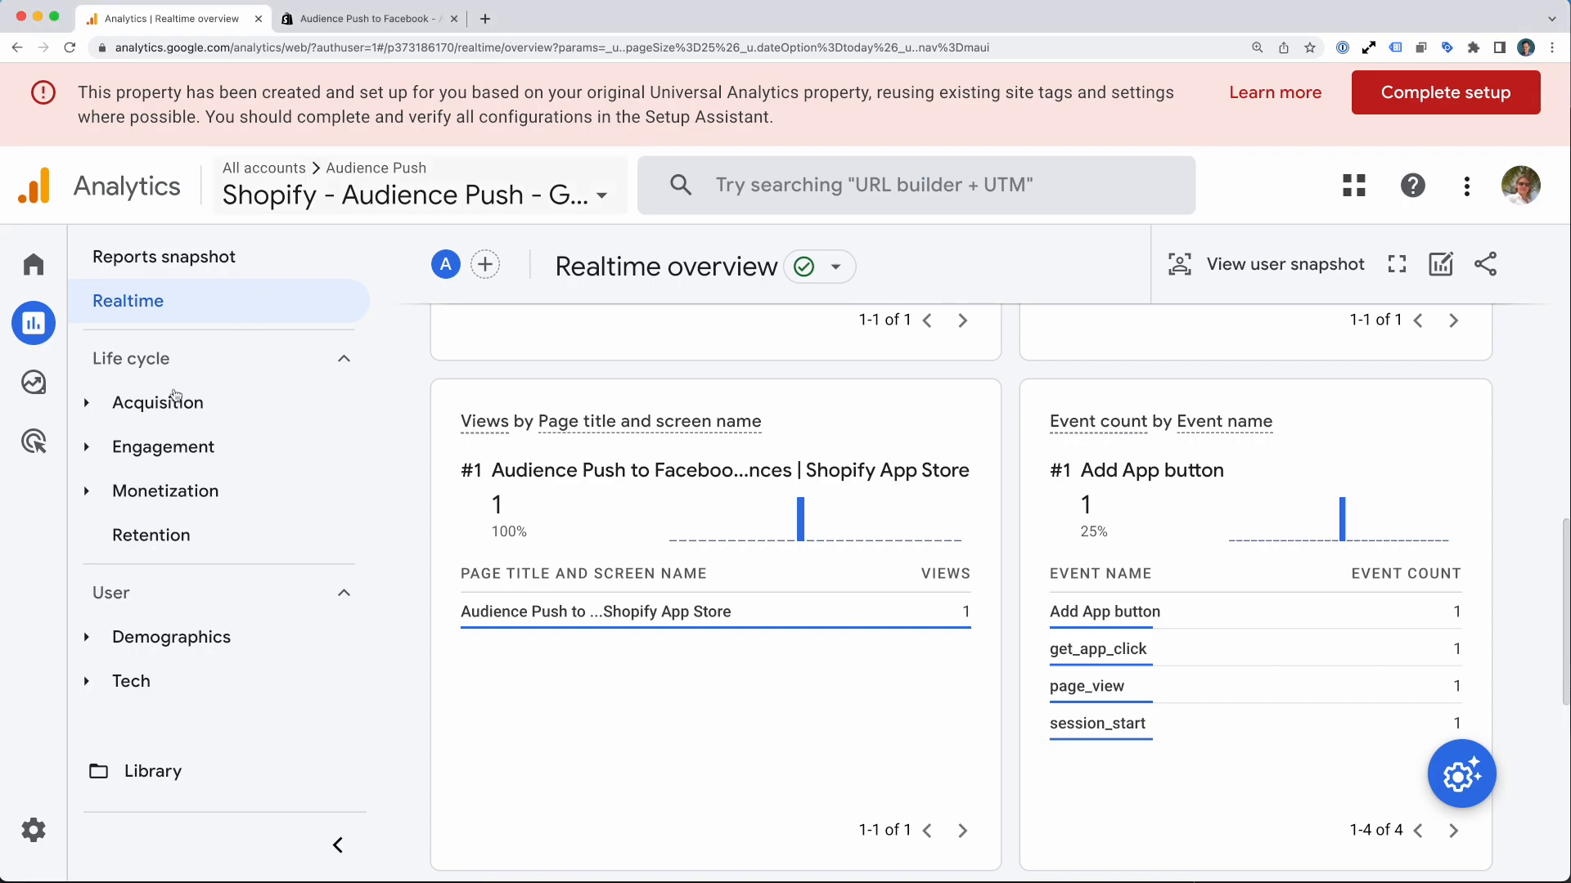
Step: Show the GA4 property's existing events for Today and mark the Add App button event as a conversion
left_click(41, 830)
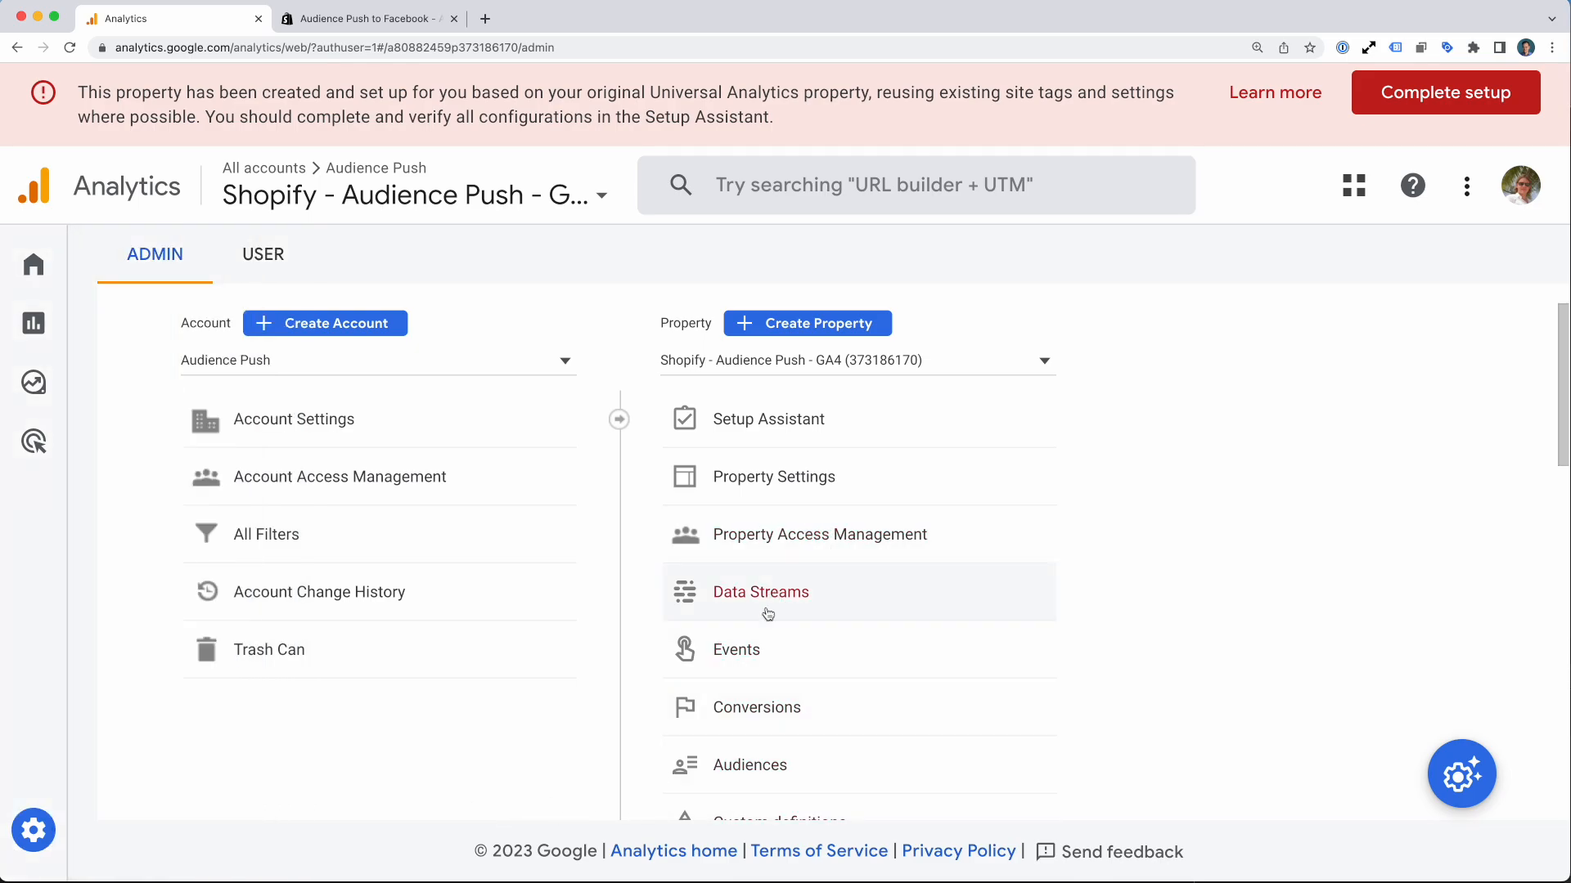
left_click(743, 648)
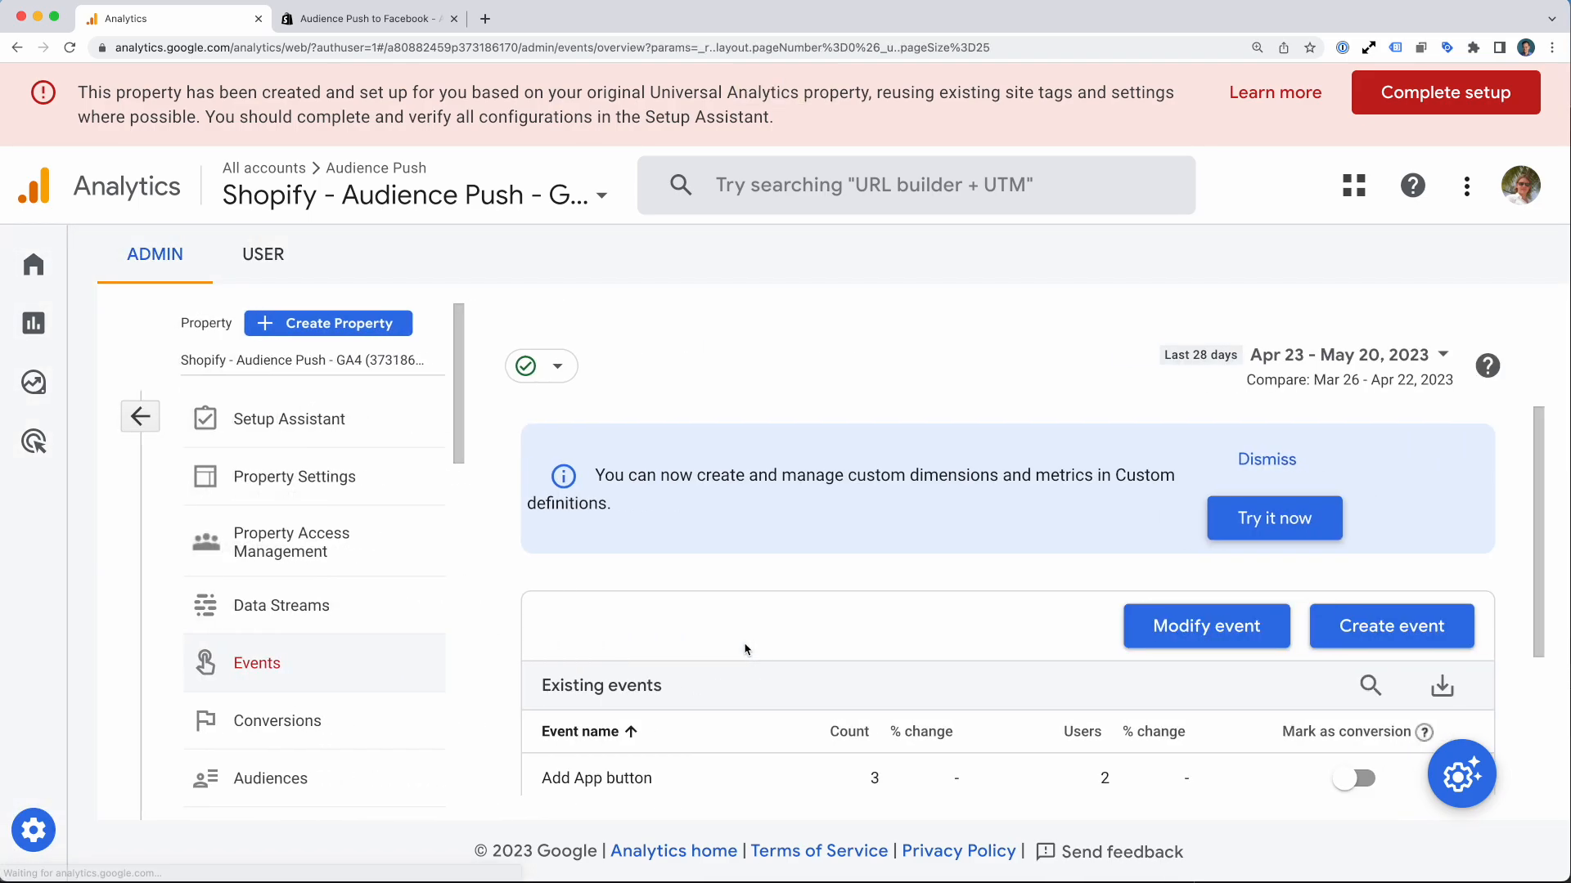
scroll(746, 648, "down", 3)
scroll(746, 648, "down", 1)
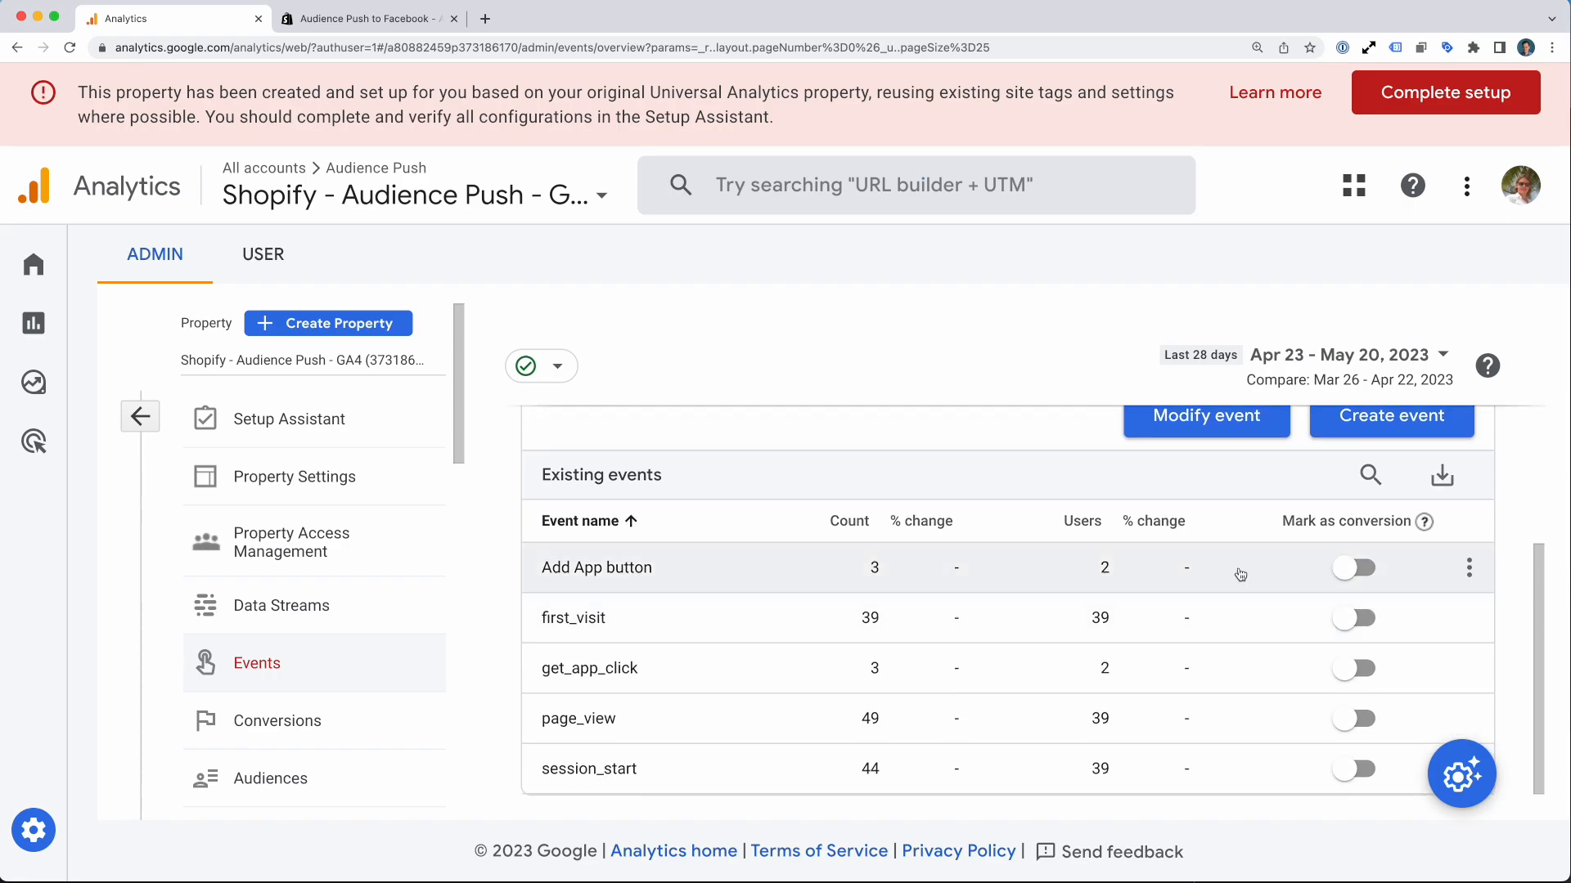
left_click(1386, 359)
left_click(1246, 422)
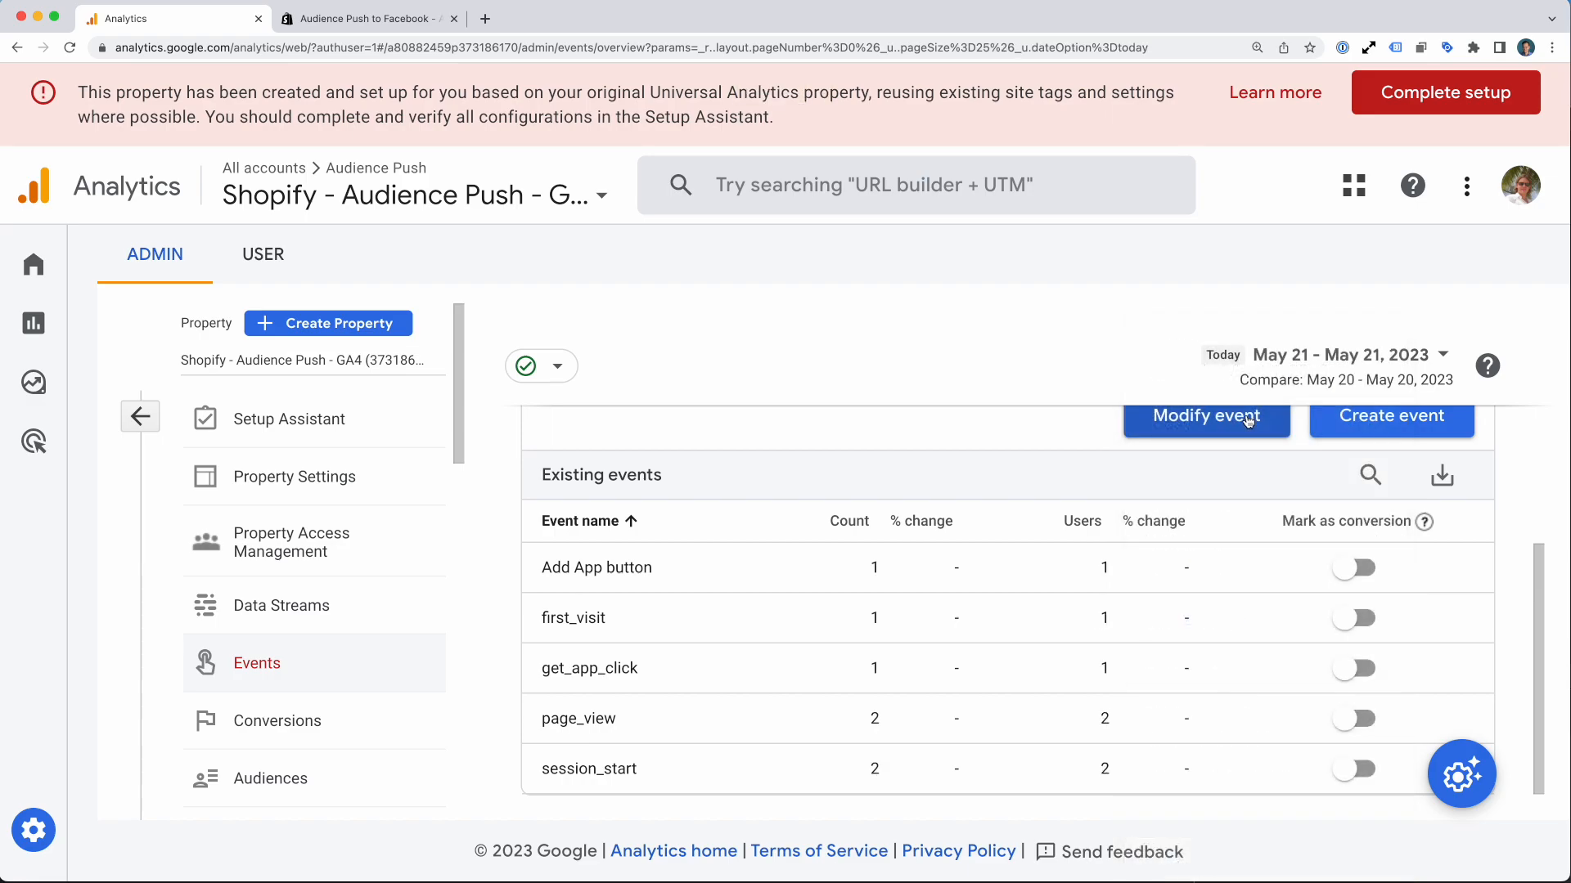
left_click(1351, 570)
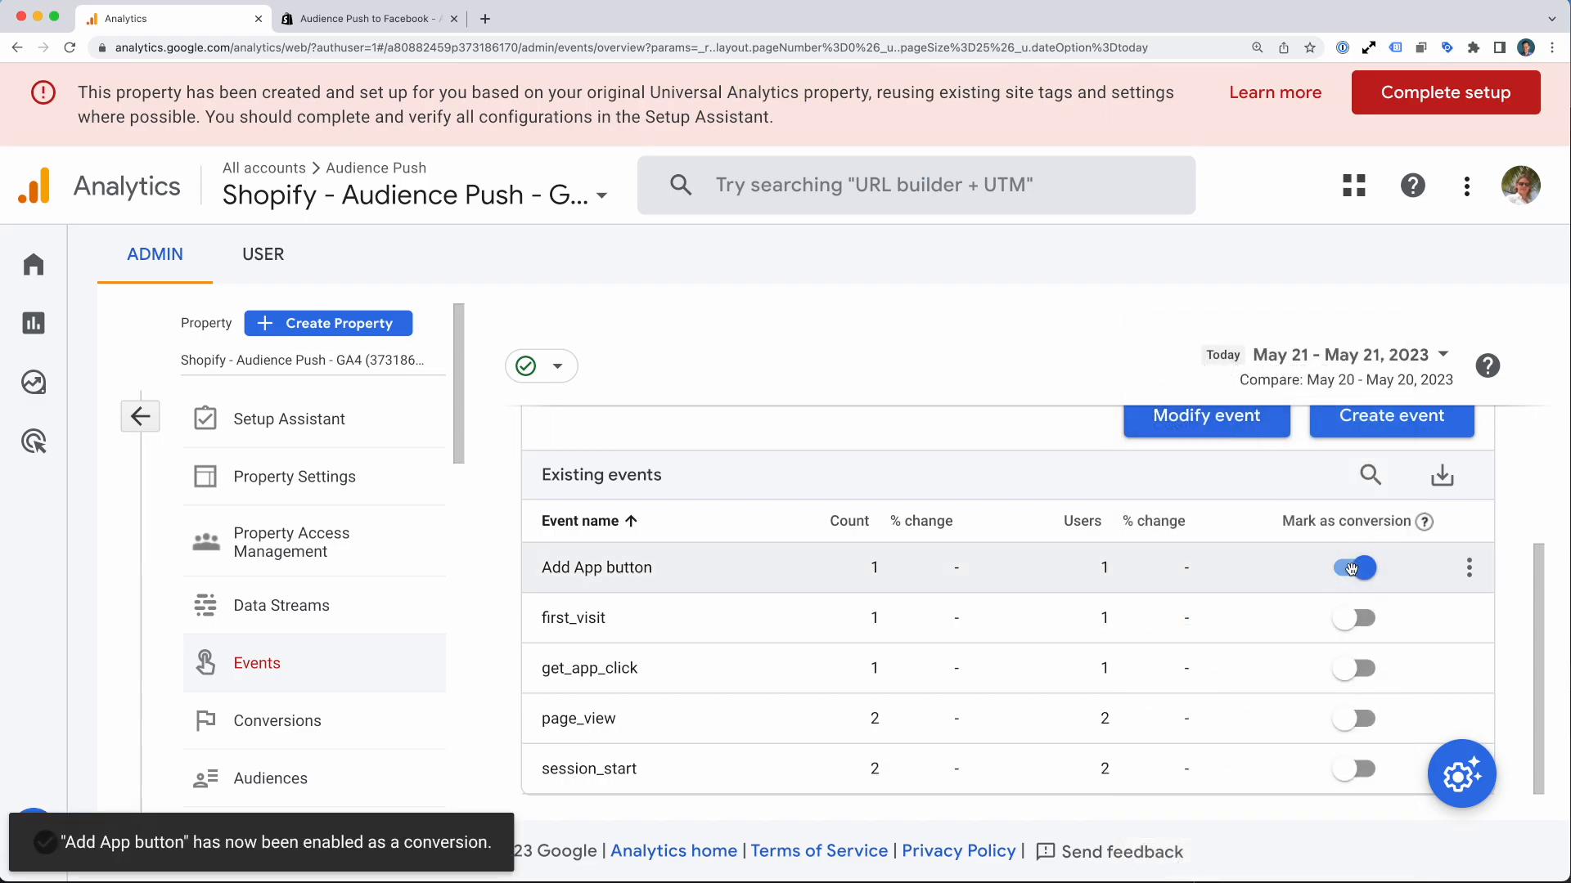
Step: Reopen the Realtime report and review the event counts and the conversions by event name
left_click(38, 325)
scroll(1168, 531, "down", 10)
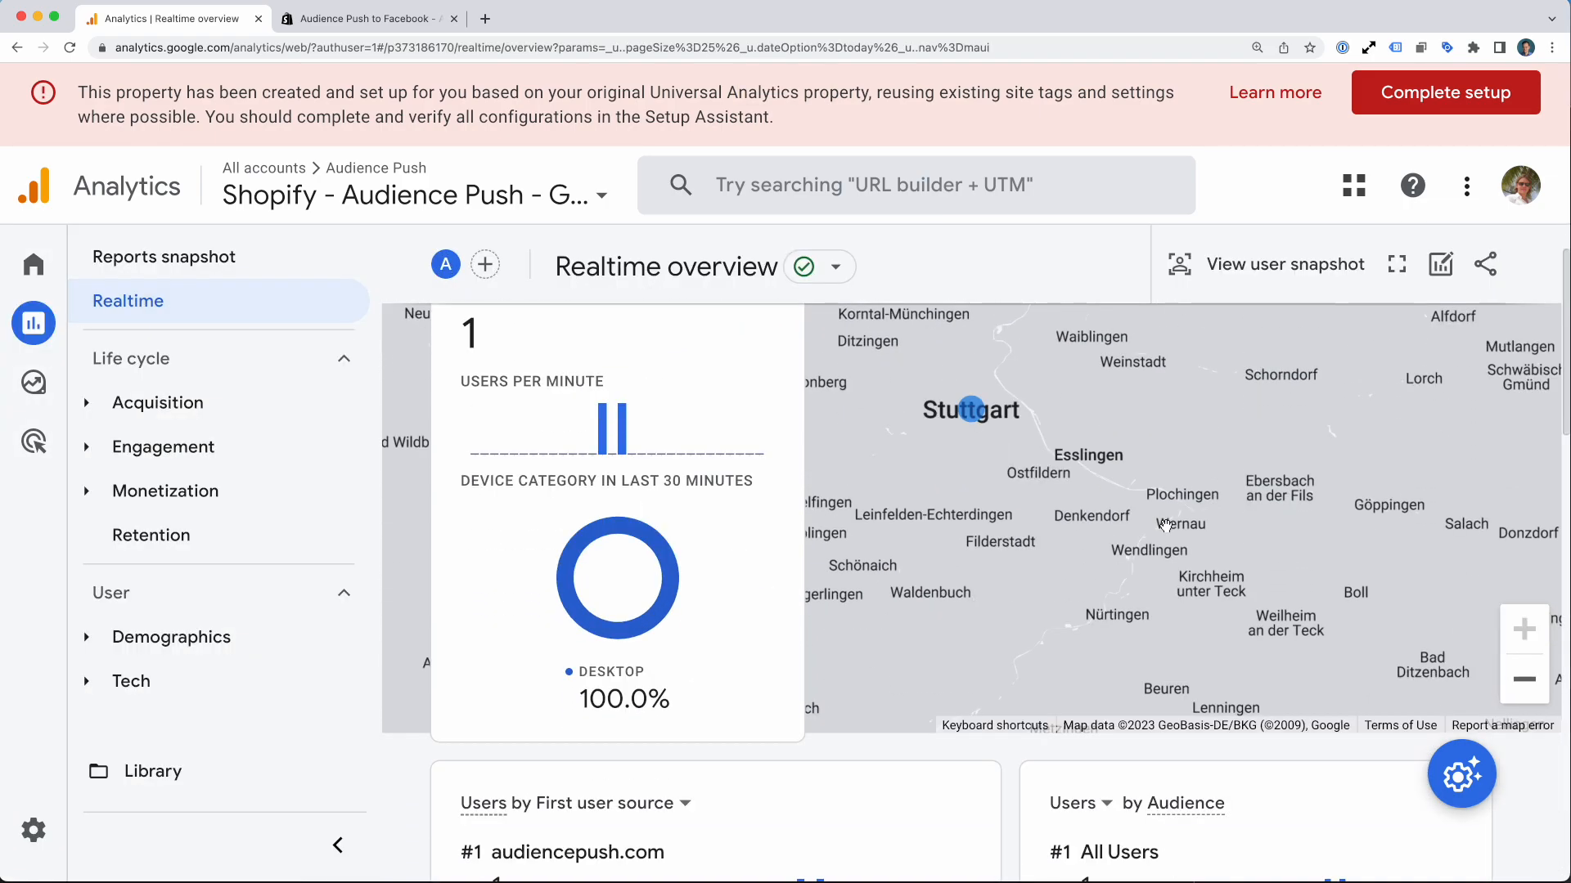
scroll(1077, 543, "down", 8)
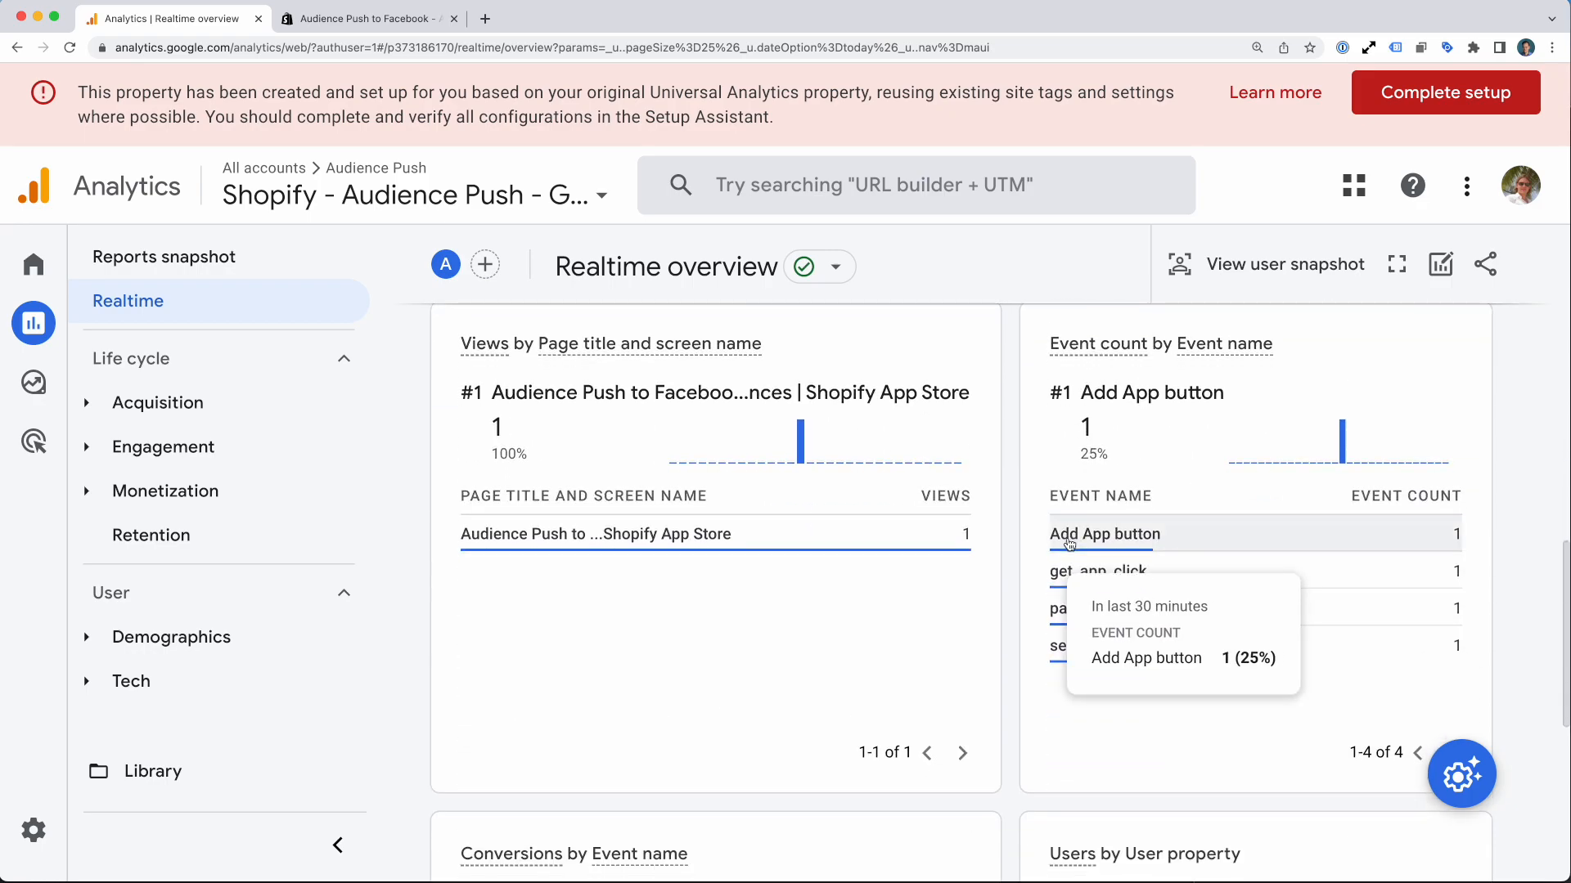
scroll(1069, 544, "down", 4)
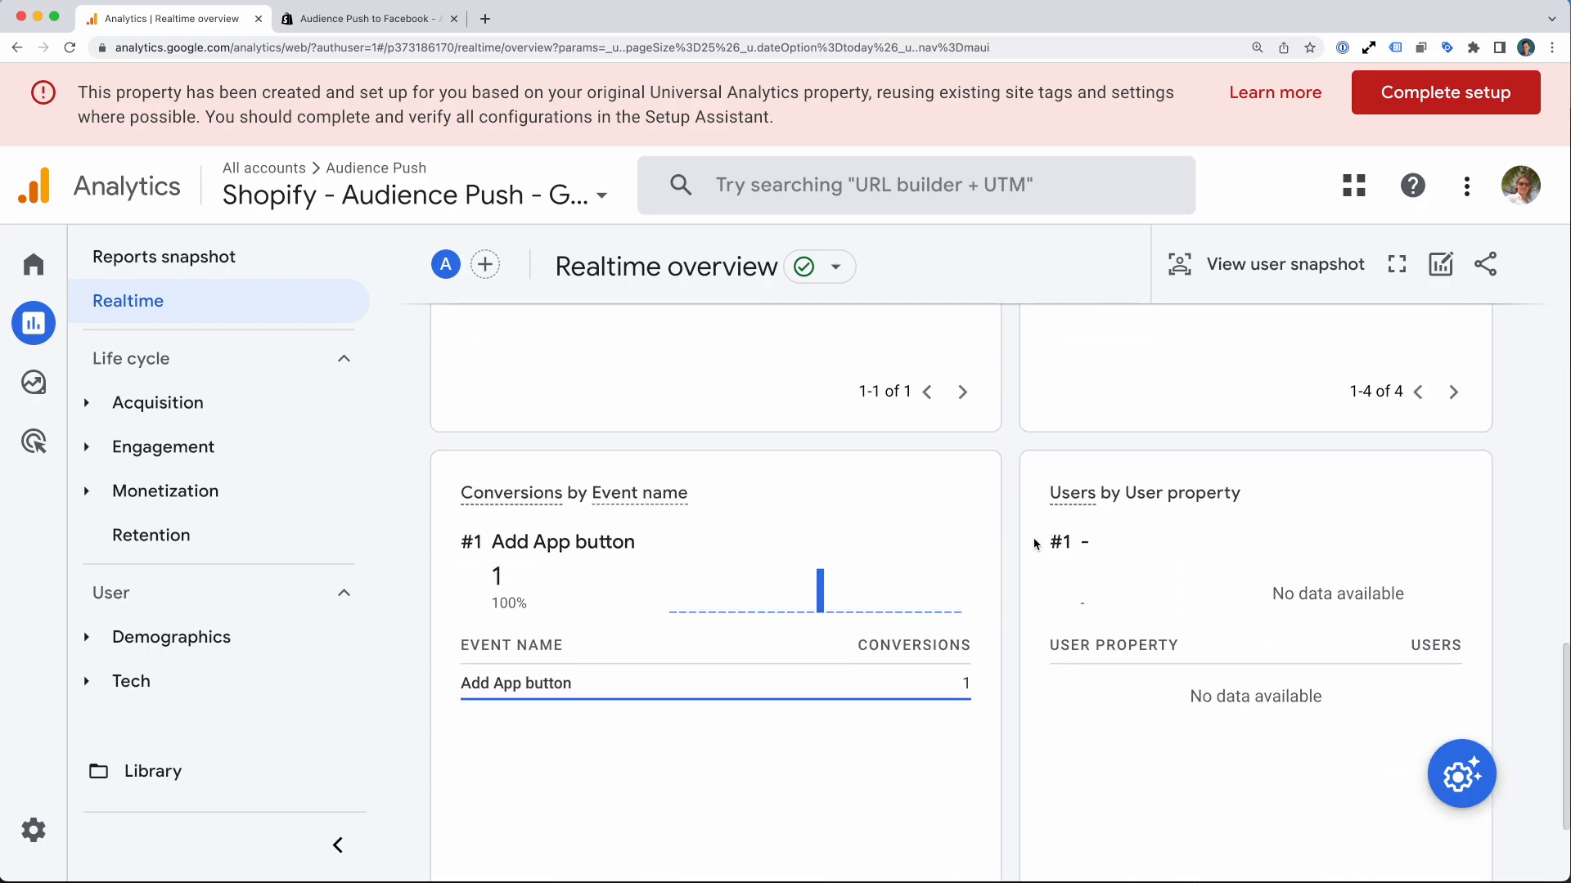
scroll(1033, 537, "down", 2)
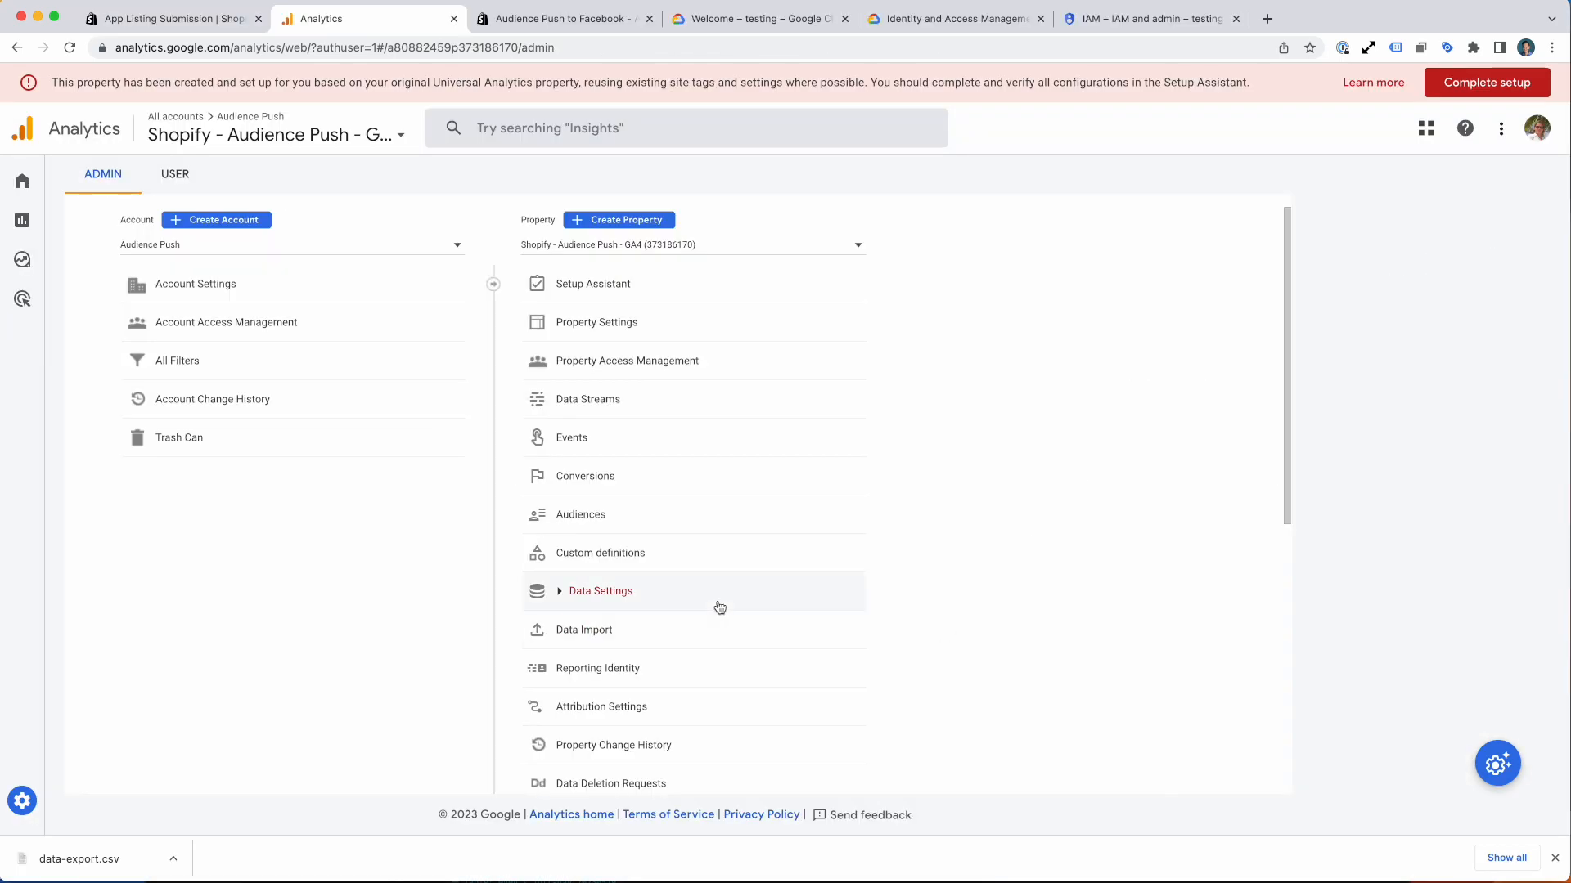
scroll(627, 601, "down", 5)
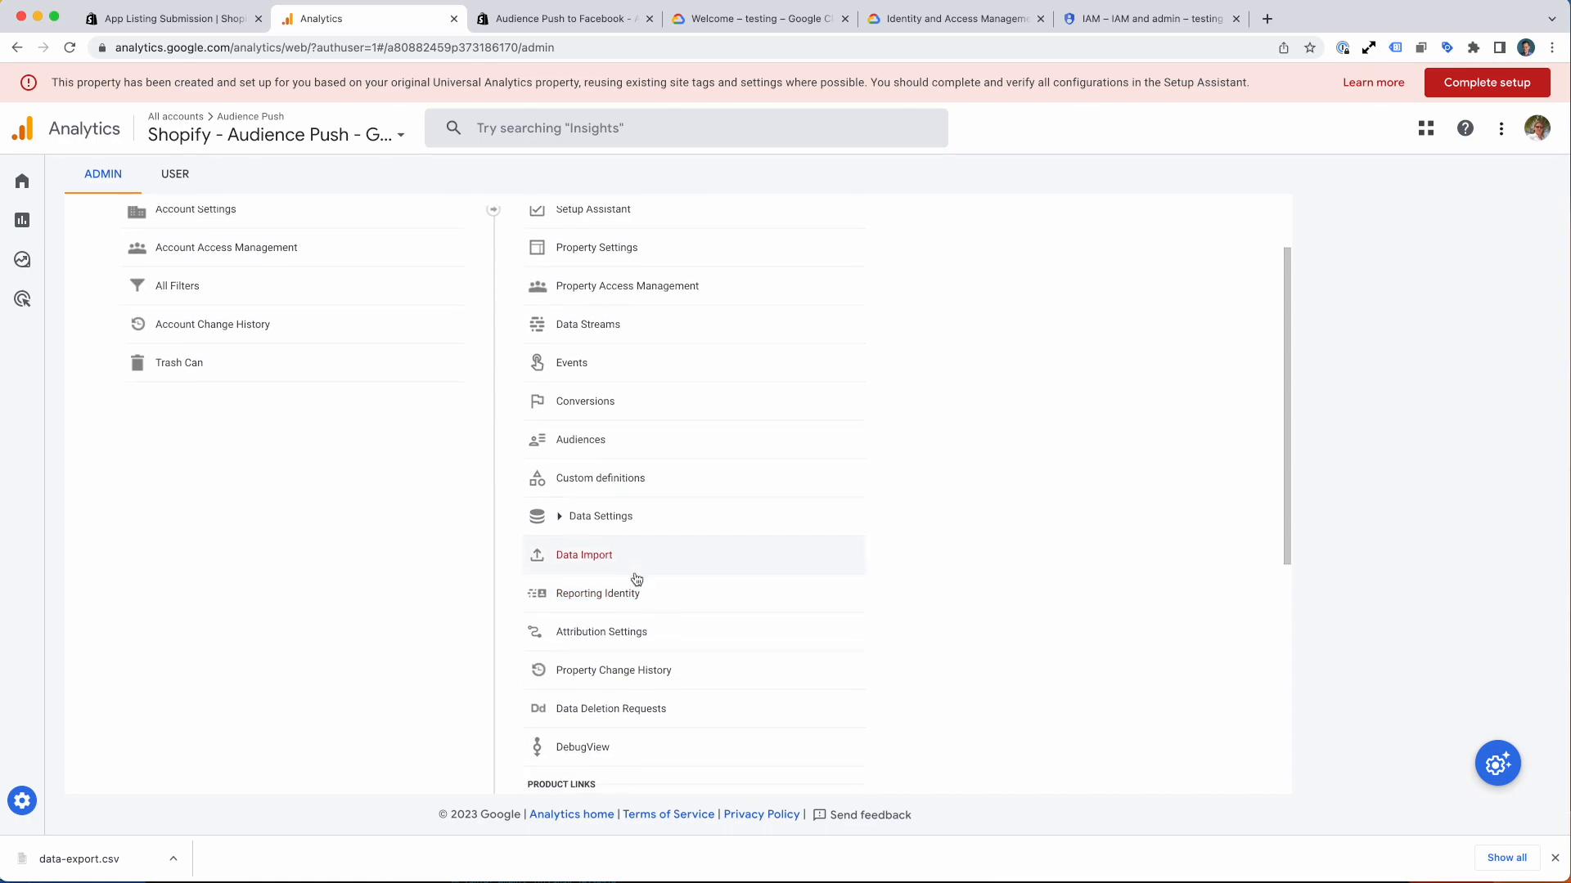
scroll(658, 587, "down", 1)
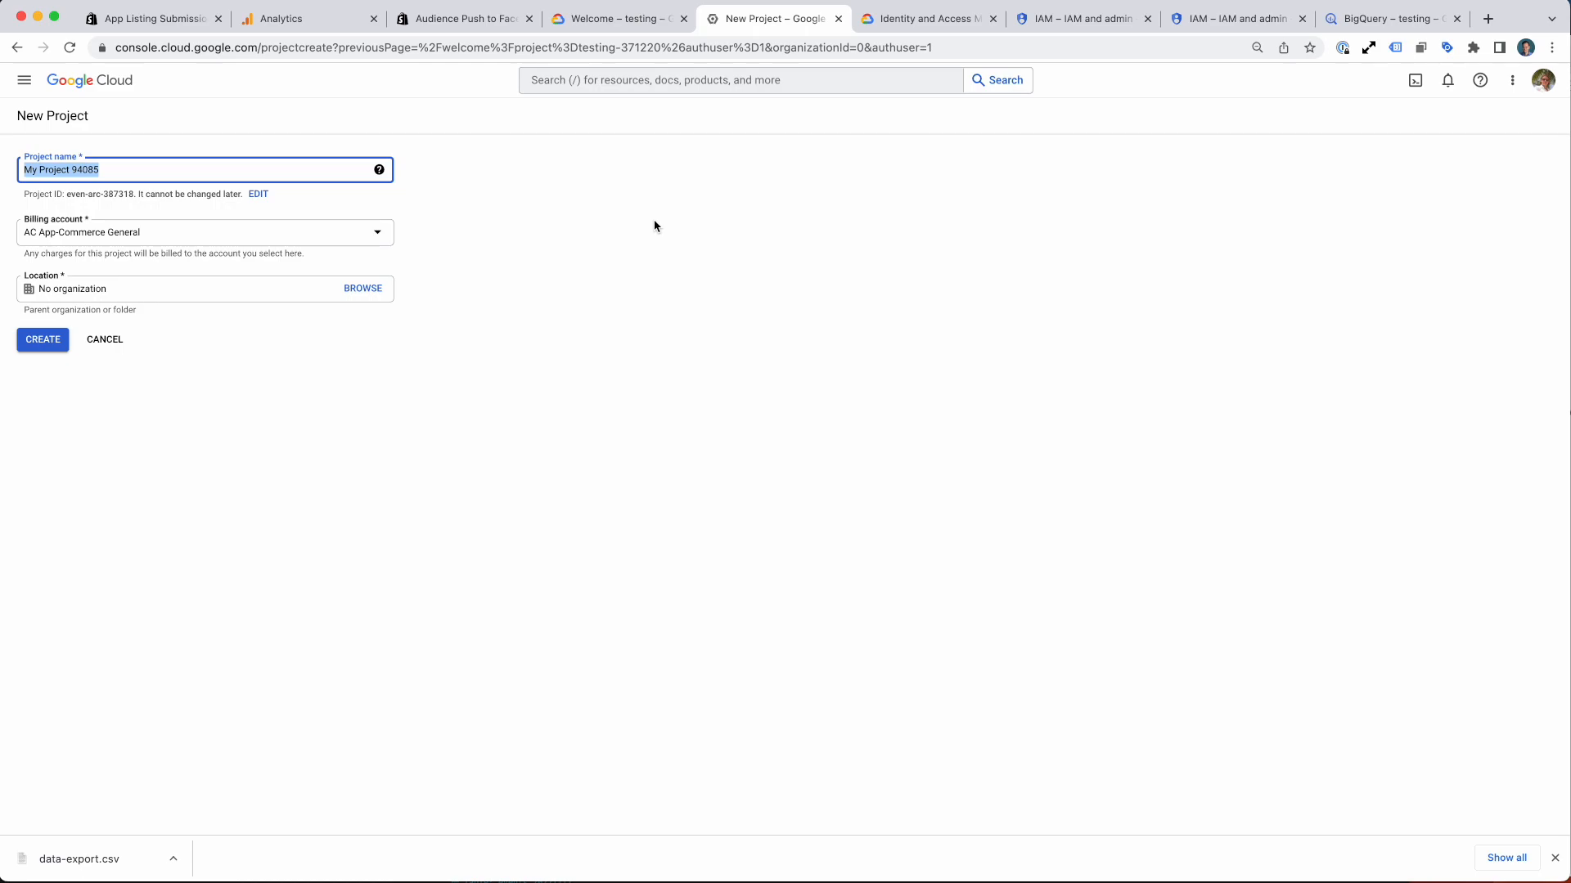
Step: Create a Google Cloud project named shopify-apps-ga4, keeping the preselected billing account and no organization
type("G")
type("shopify-apps-ga4")
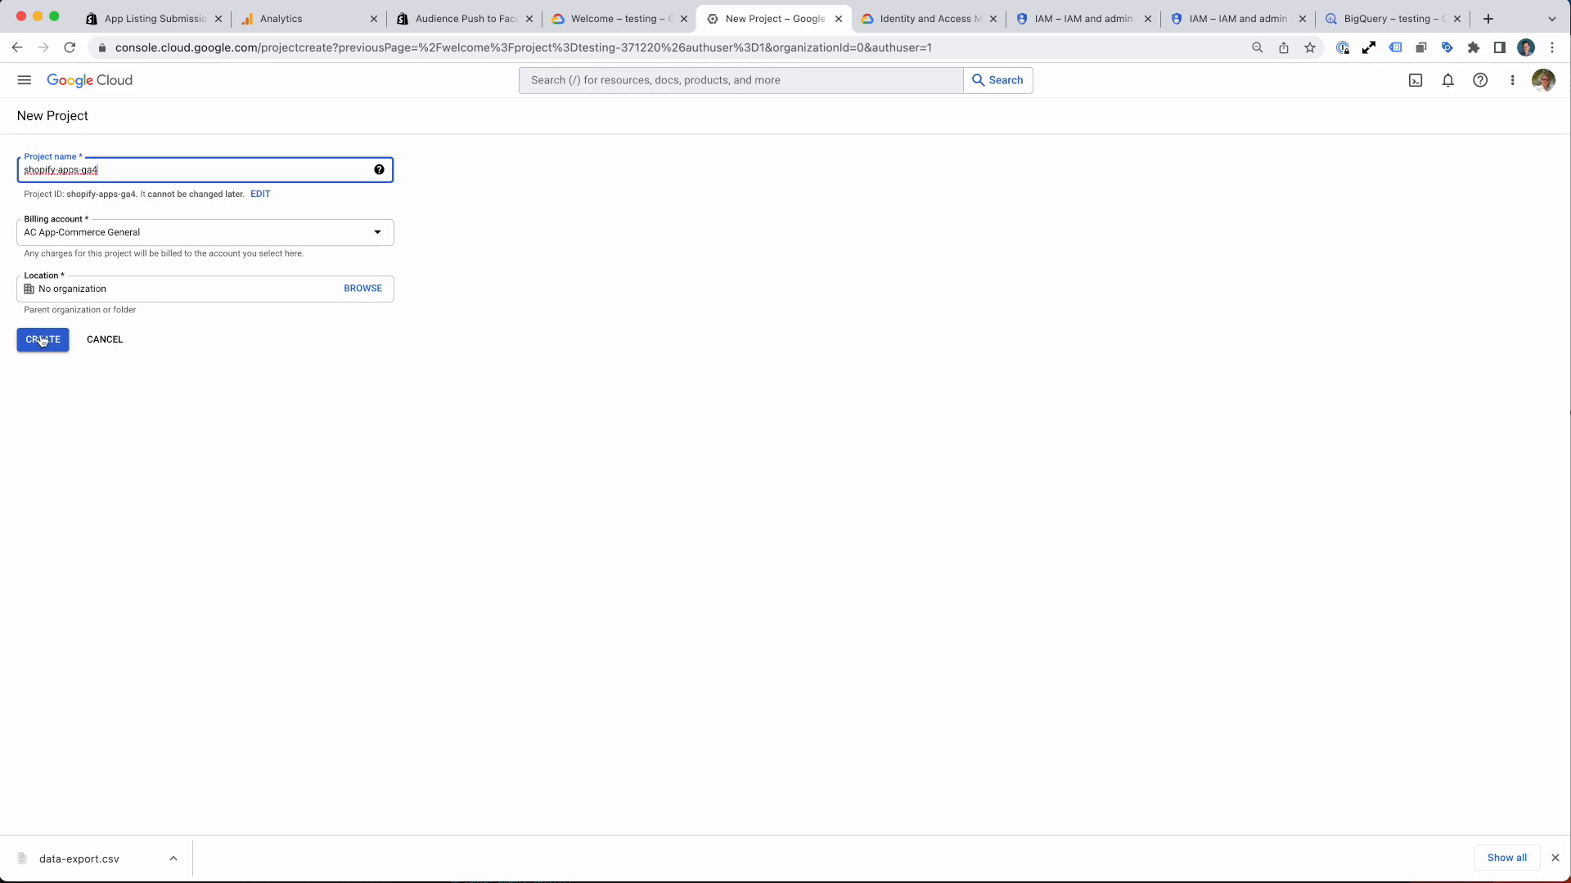
left_click(38, 338)
Step: Search the Google Cloud console for BigQuery and open it for the shopify-apps-ga4 project
left_click(665, 80)
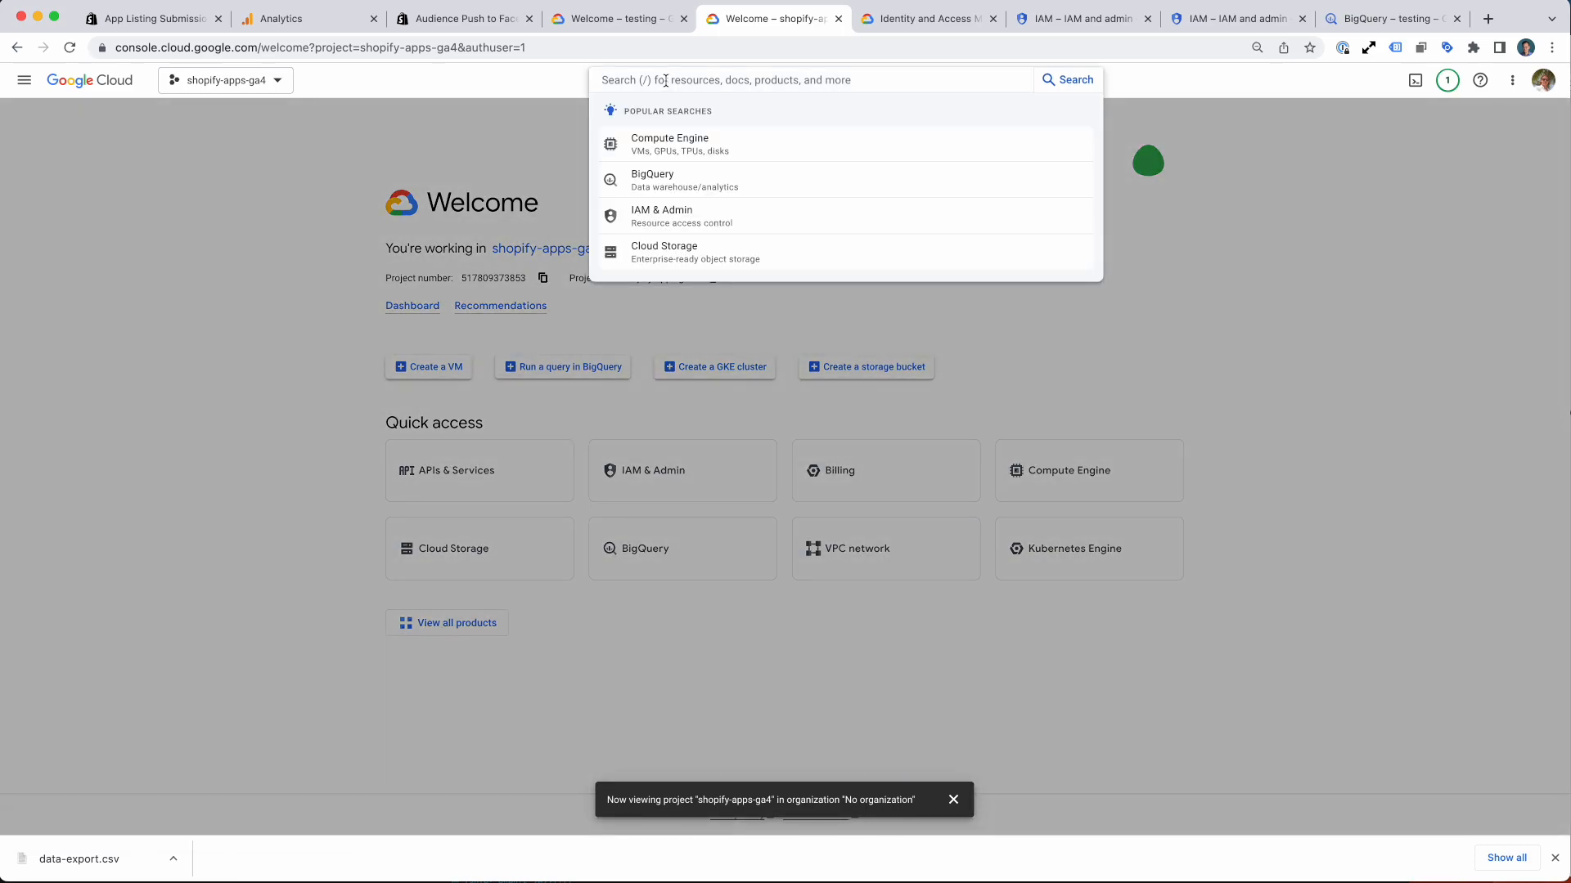
type("big")
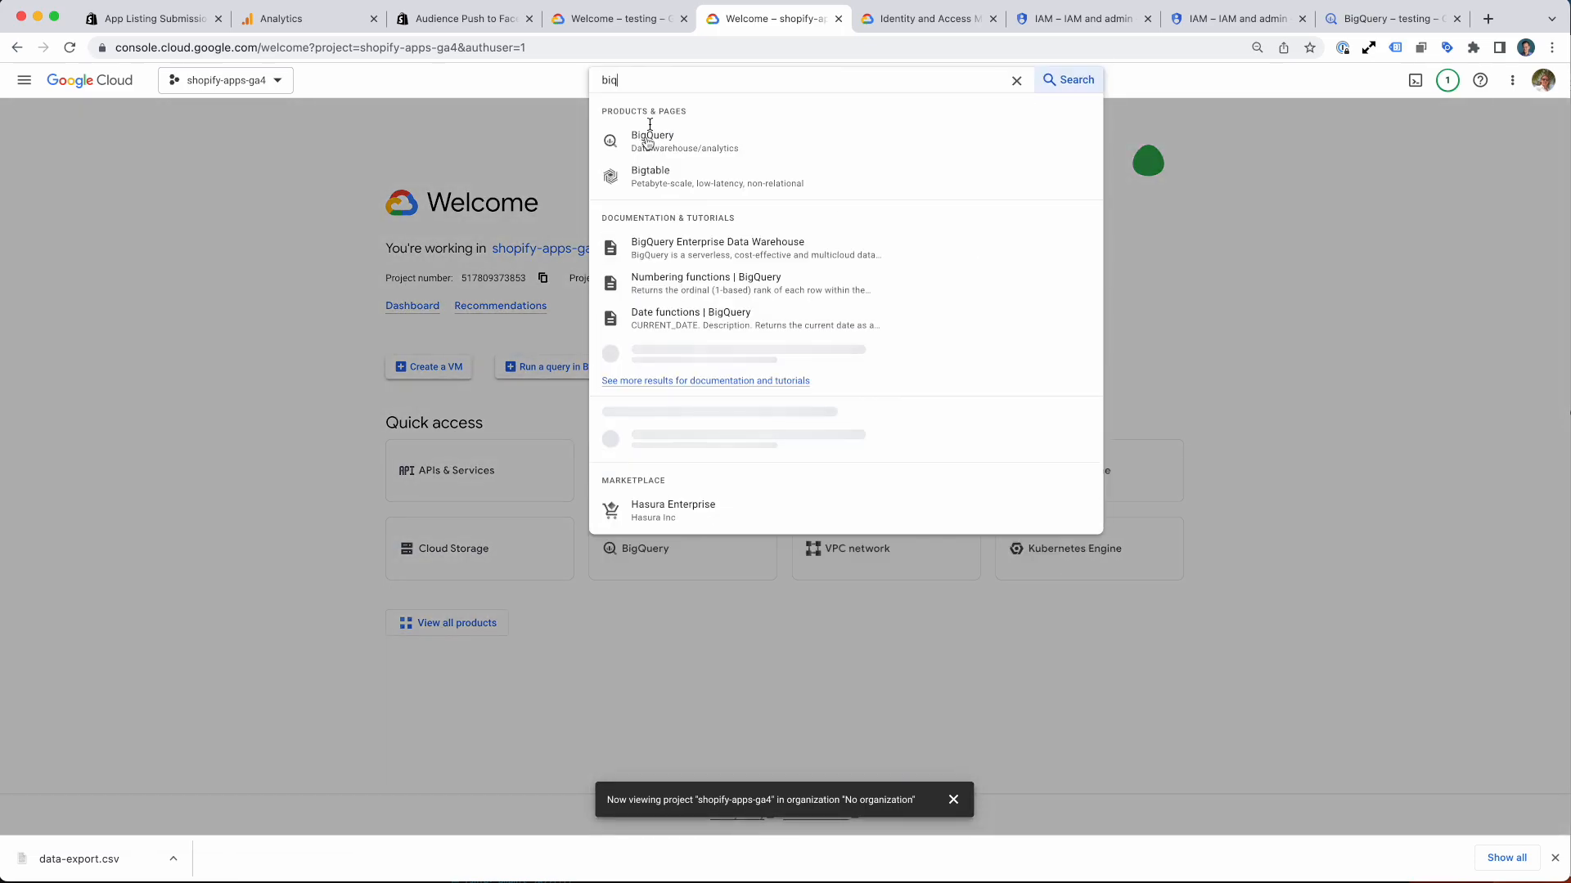
left_click(684, 153)
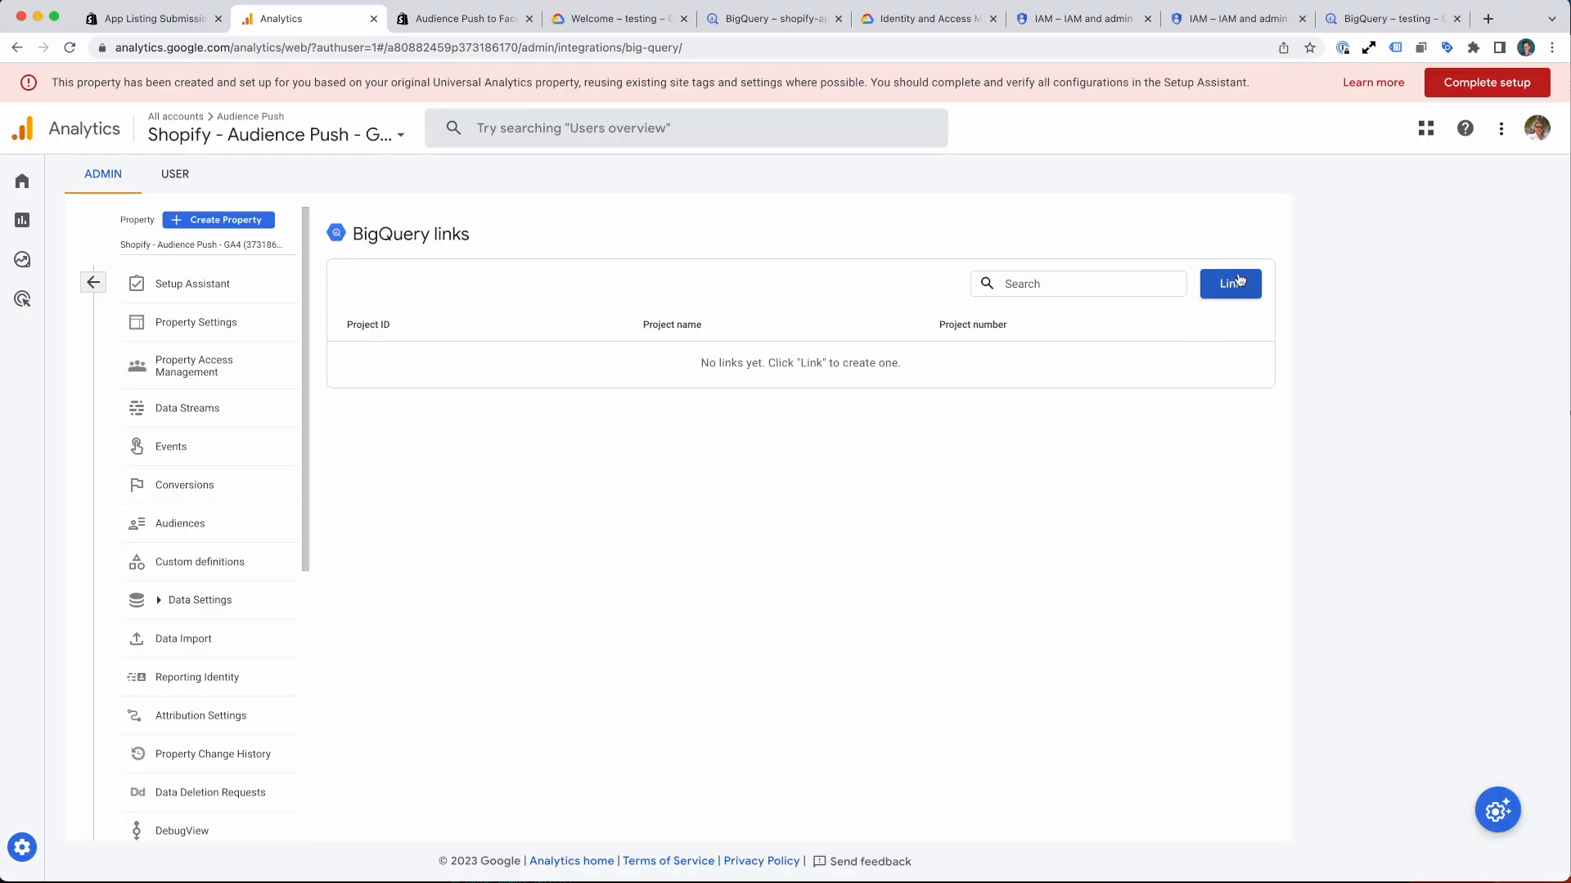
Step: Start a new BigQuery link for the GA4 property and choose shopify-apps-ga4 as its project, keeping the default data location
left_click(1235, 281)
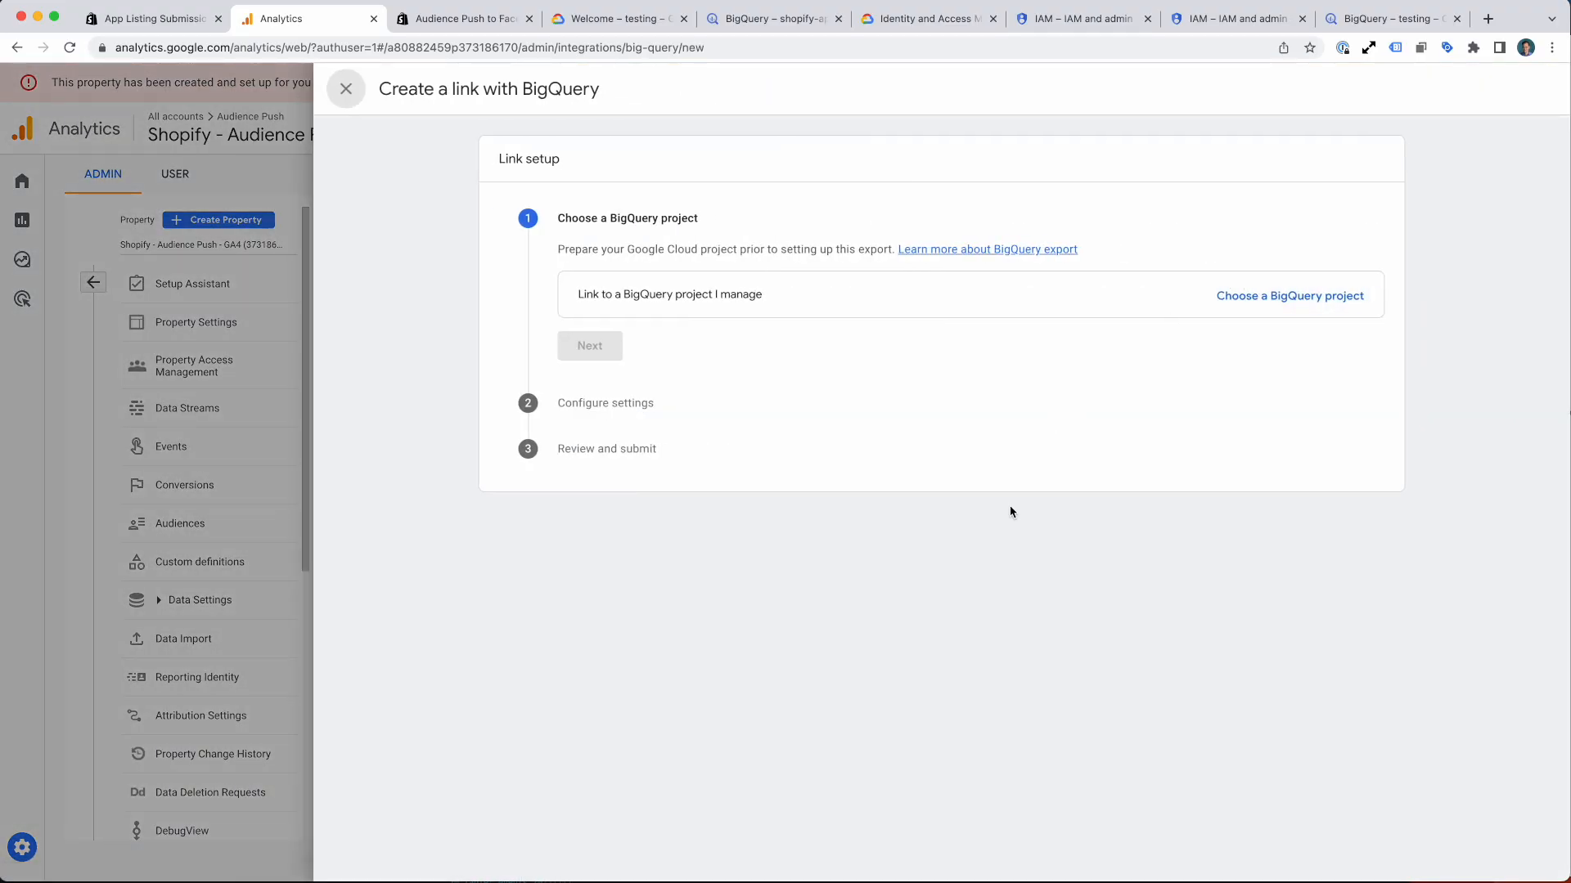
left_click(1241, 295)
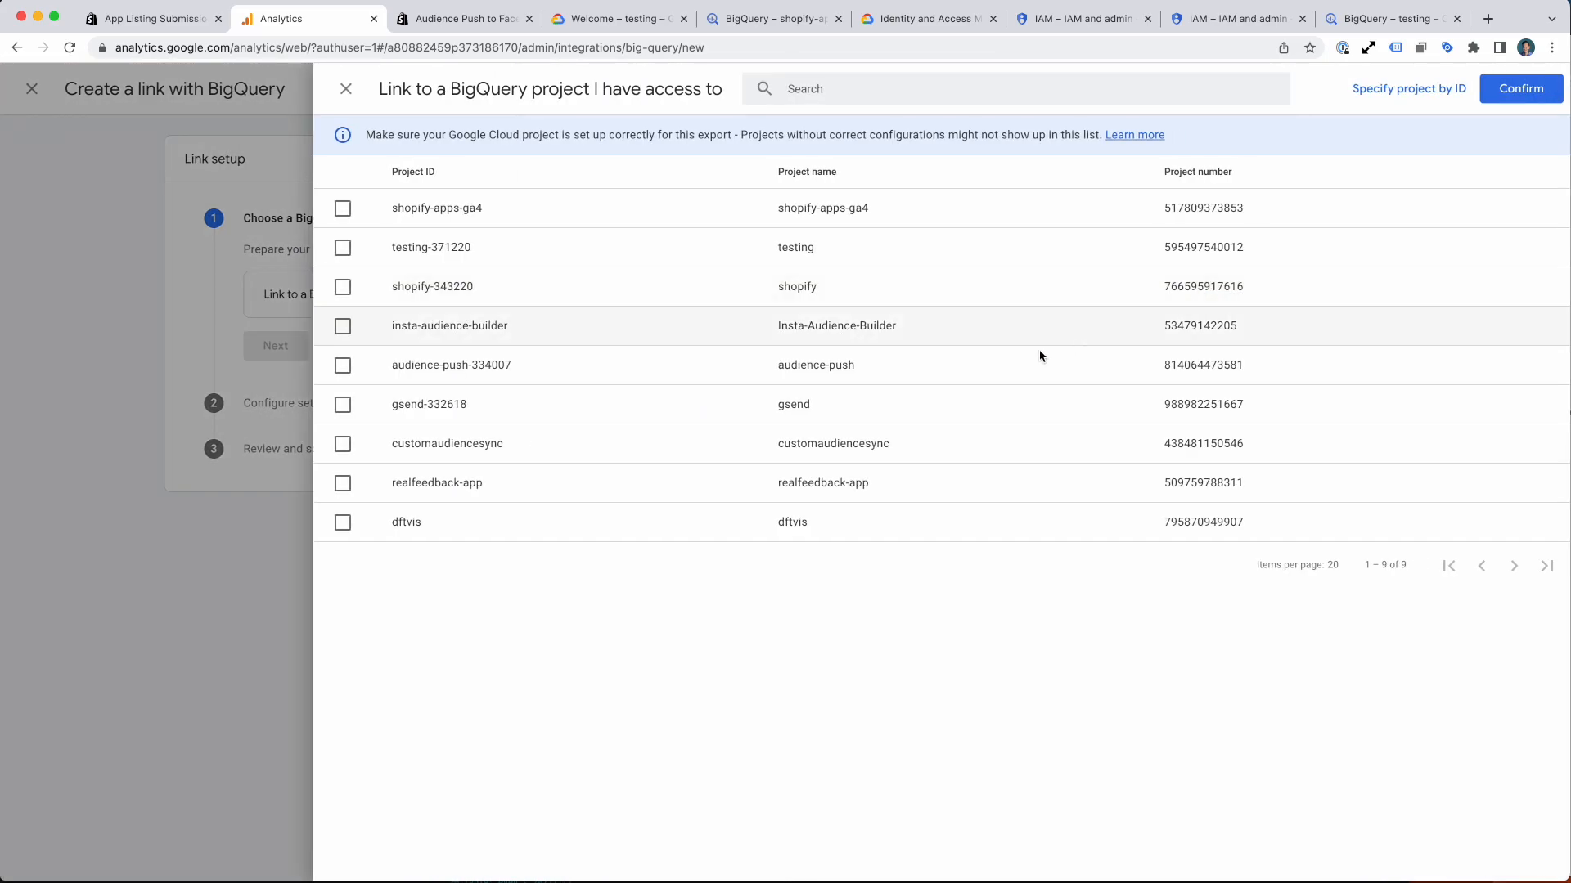
left_click(342, 209)
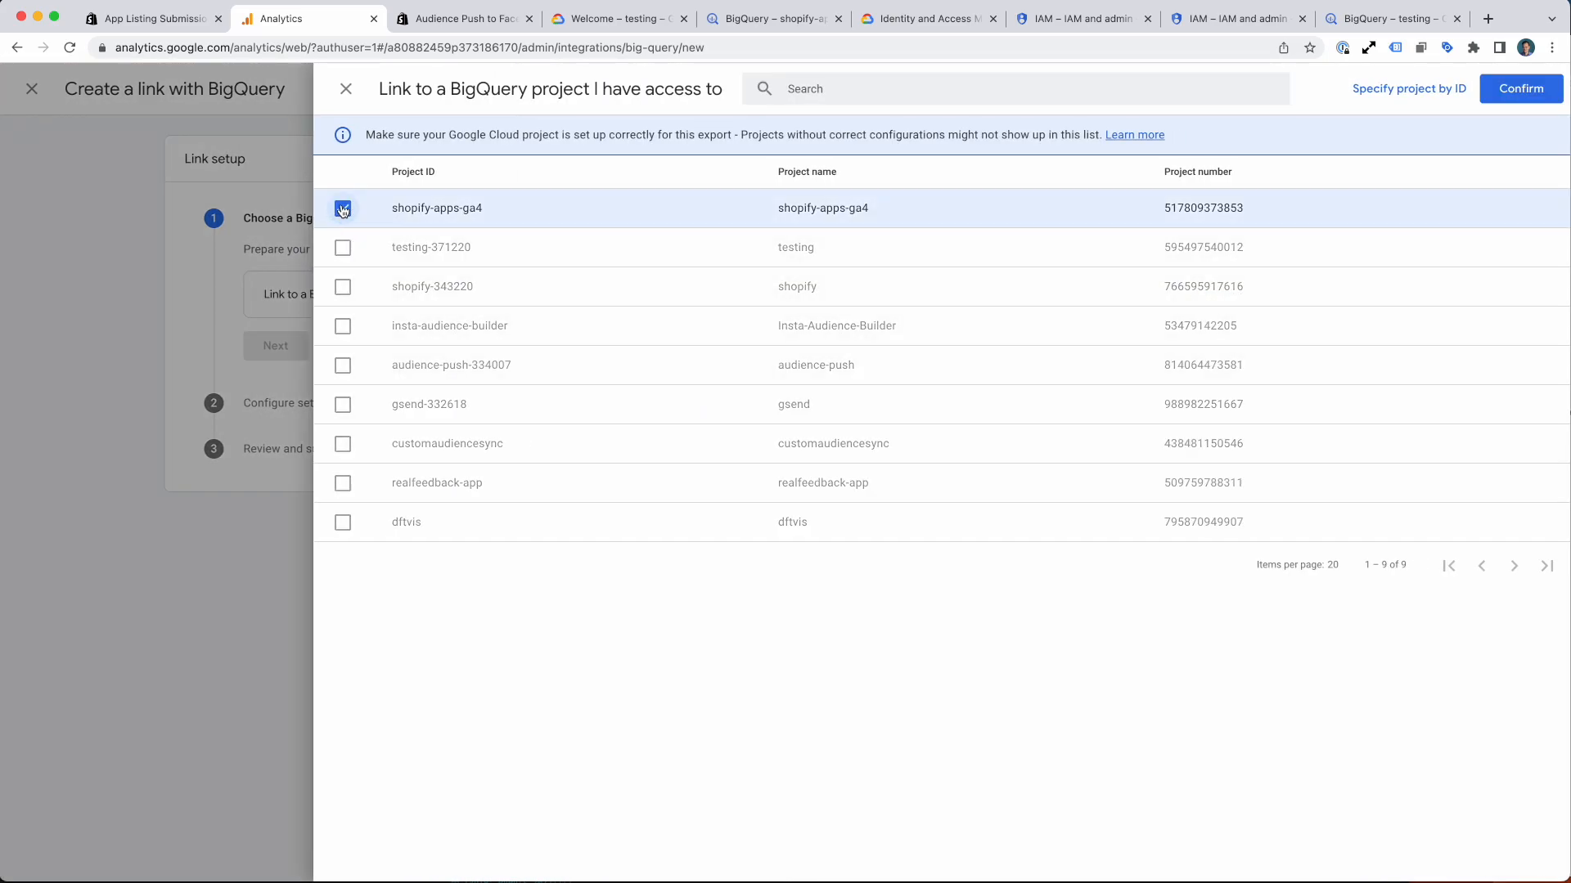
left_click(1532, 91)
left_click(586, 474)
Step: Enable both Daily and Streaming export frequencies for the BigQuery link and submit it
left_click(604, 577)
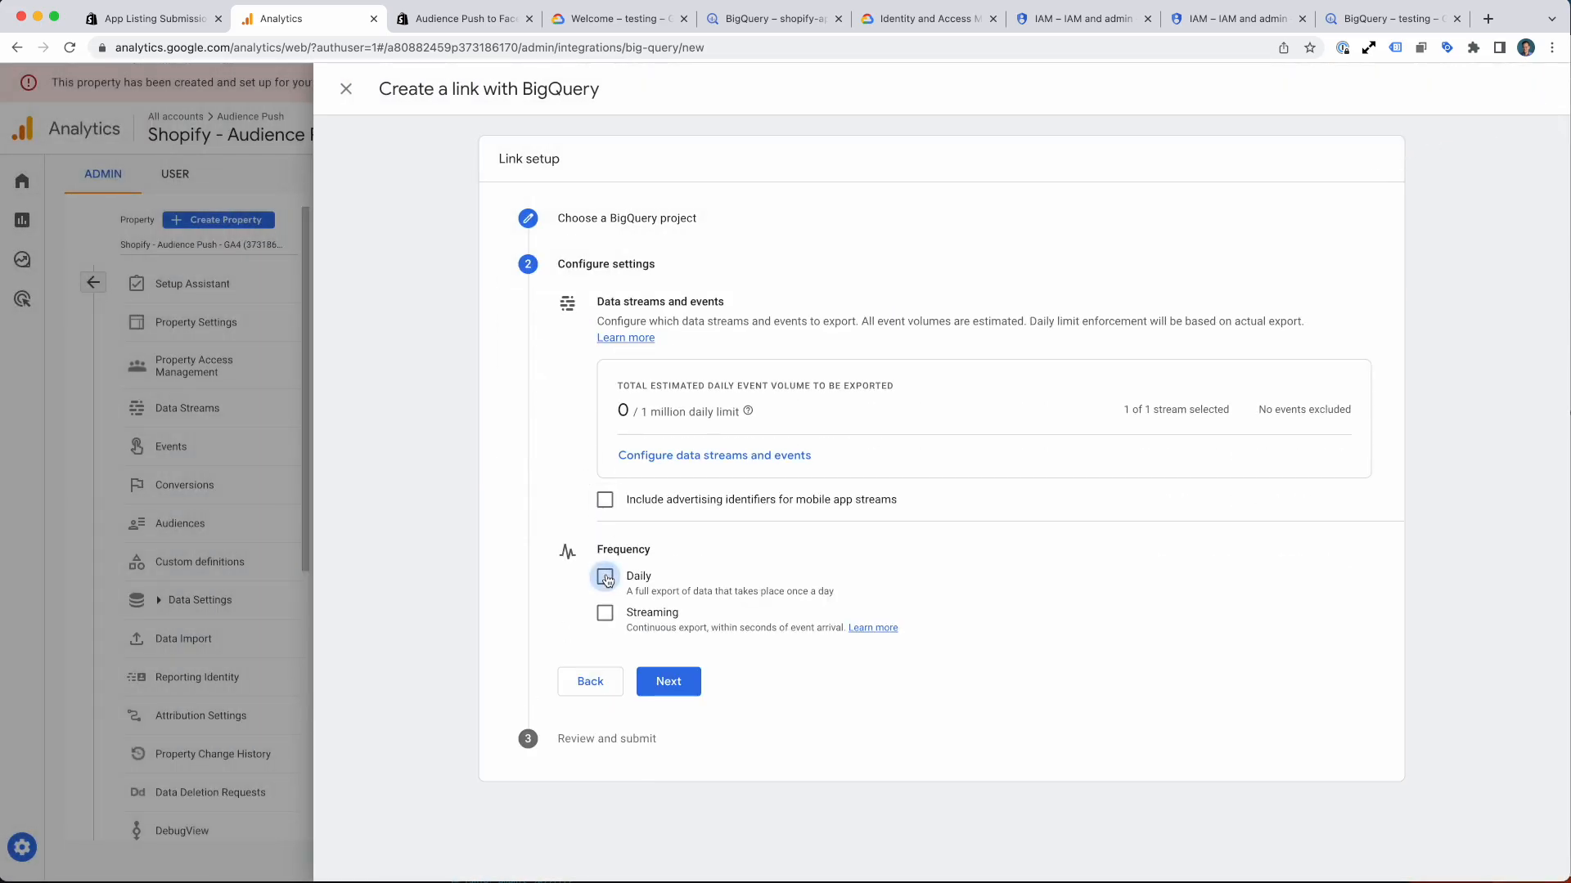
left_click(605, 613)
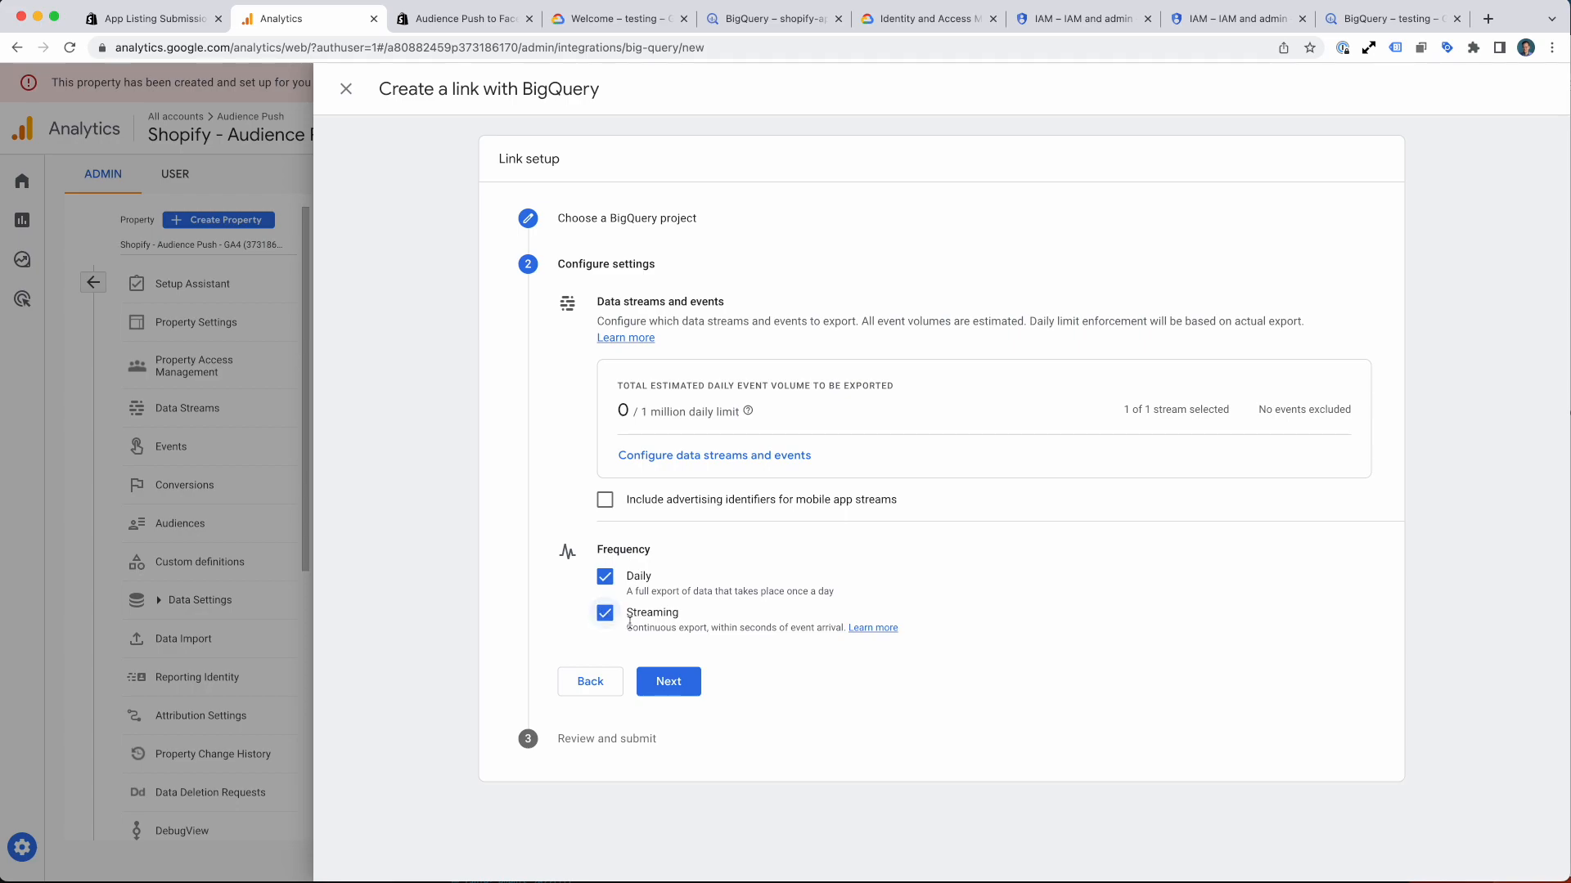
left_click(669, 682)
scroll(725, 578, "down", 2)
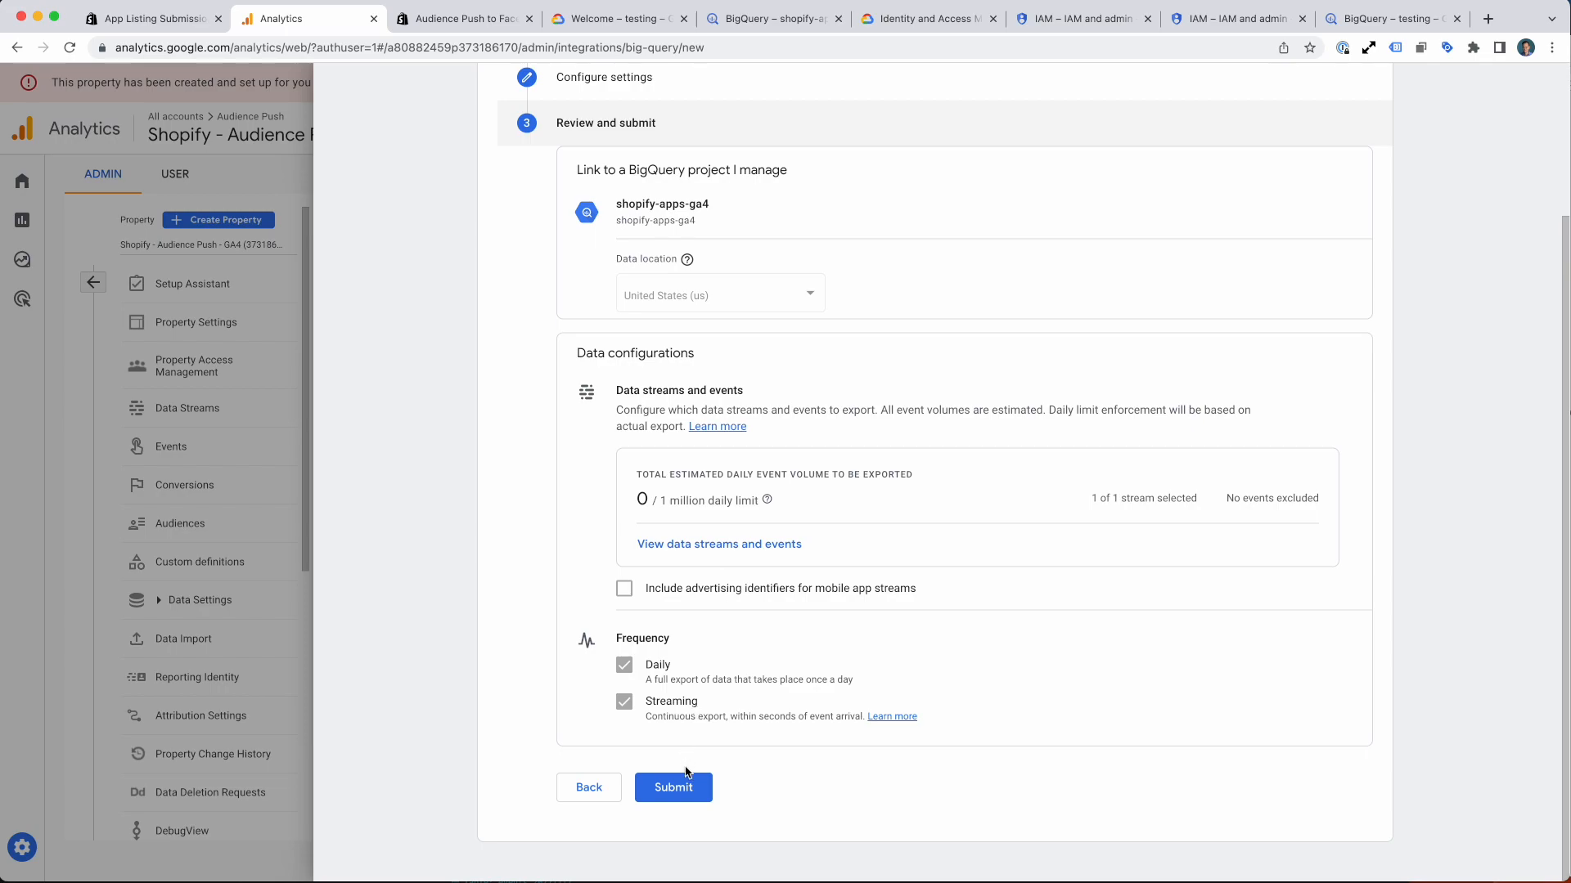
left_click(678, 788)
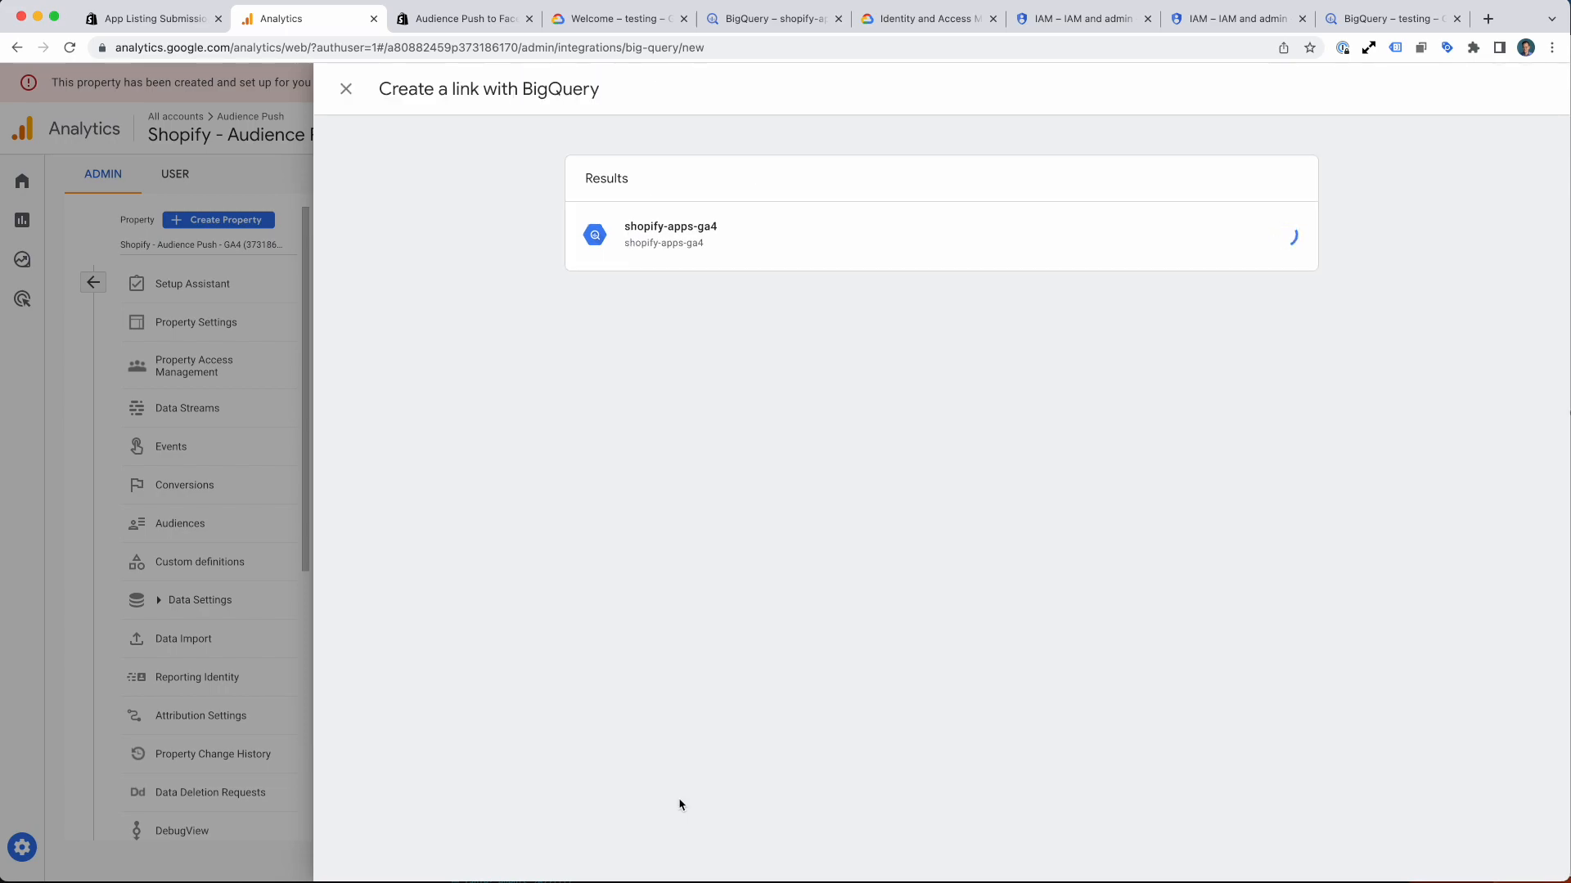